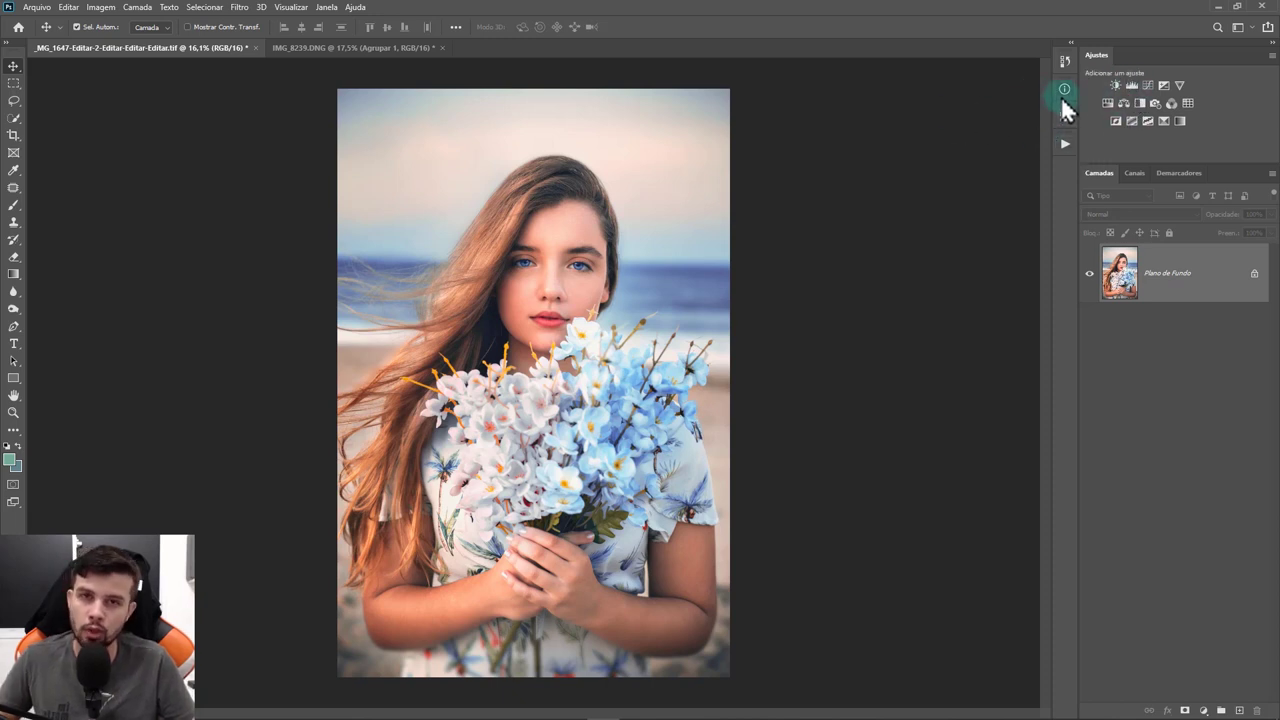
Add the Níveis 2 Levels adjustment layer above the portrait and show its histogram settings
left_click(1132, 85)
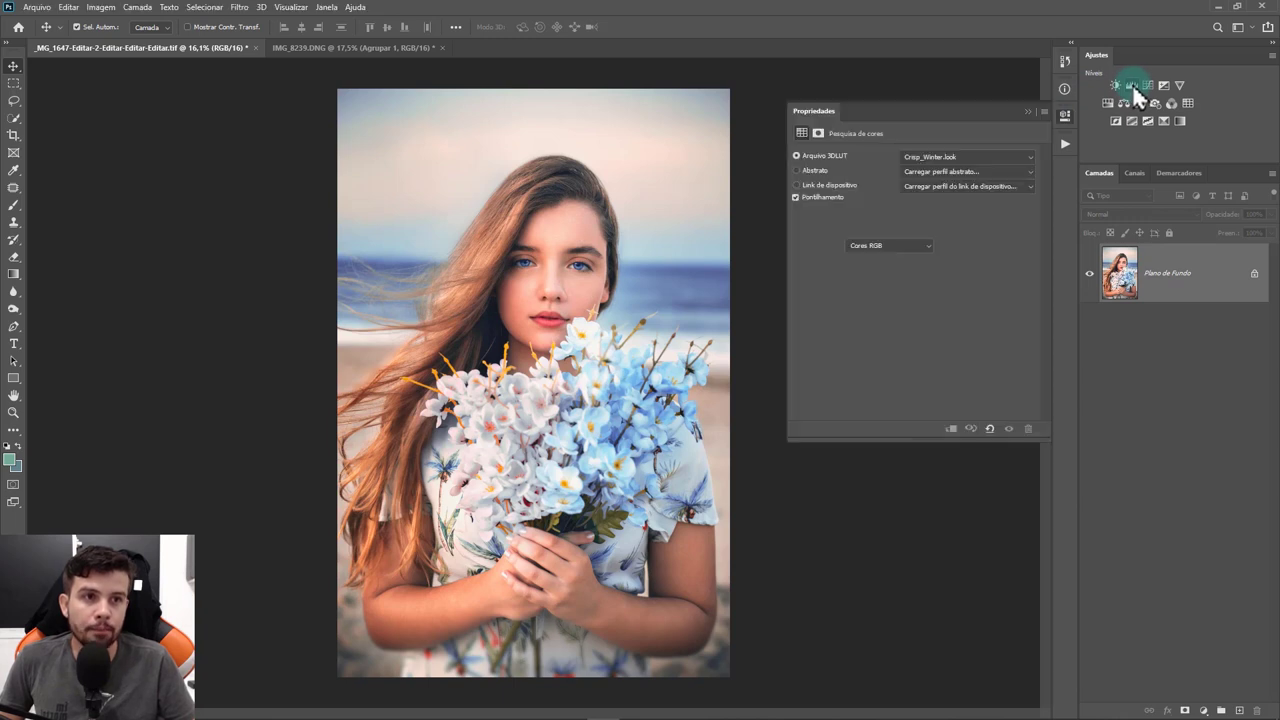
left_click(1030, 113)
left_click(1204, 711)
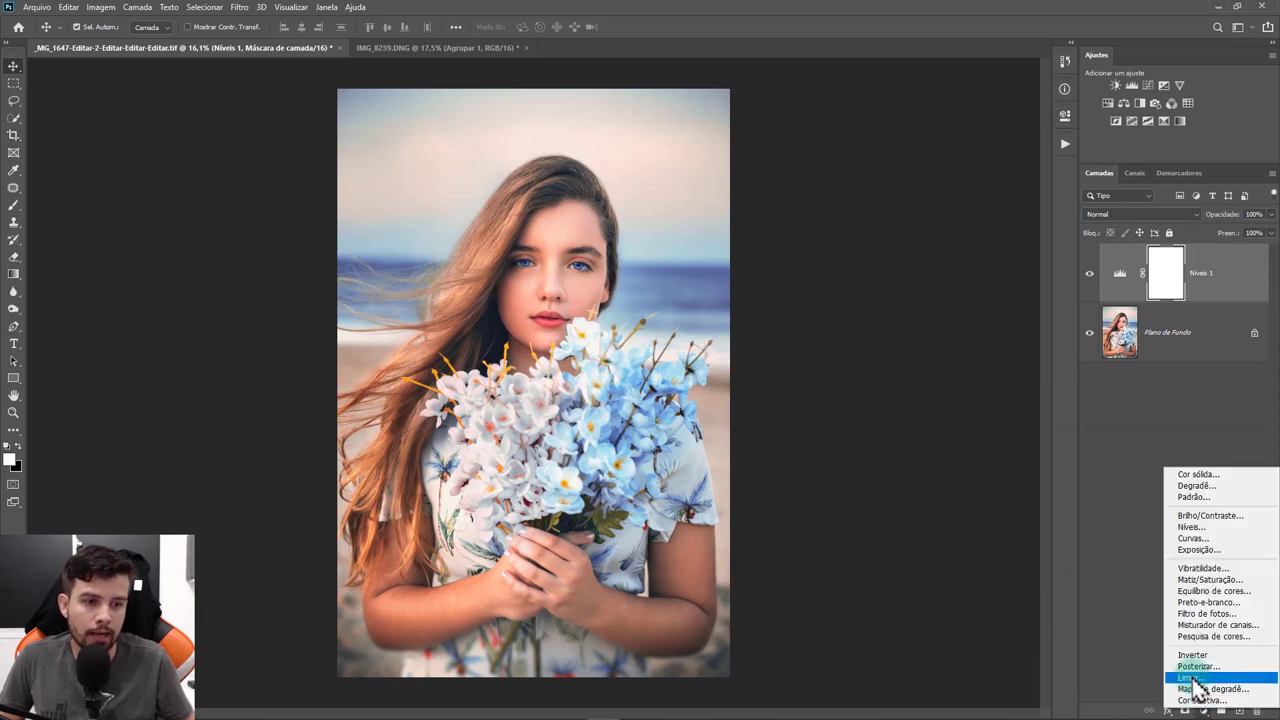
left_click(1193, 537)
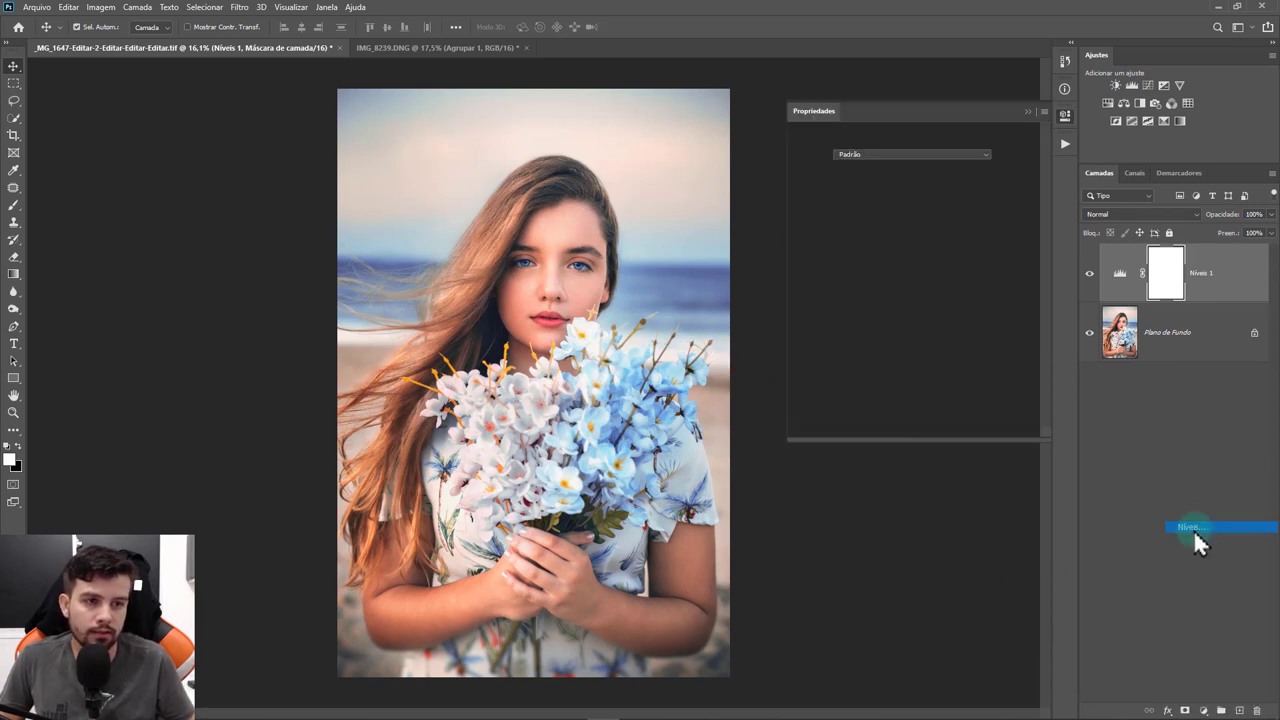
left_click(1060, 106)
left_click(1140, 310)
double_click(1121, 274)
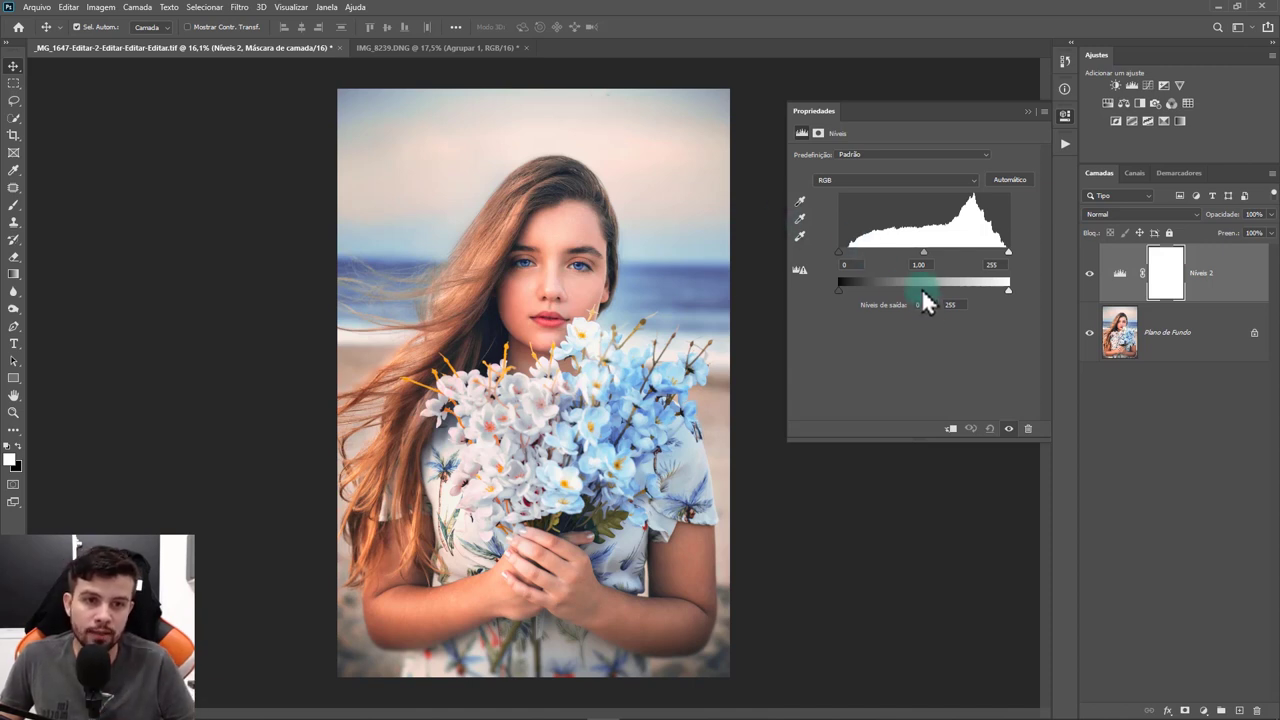
Raise the Níveis 2 black input level to about 41 while previewing shadow clipping
key("ctrl")
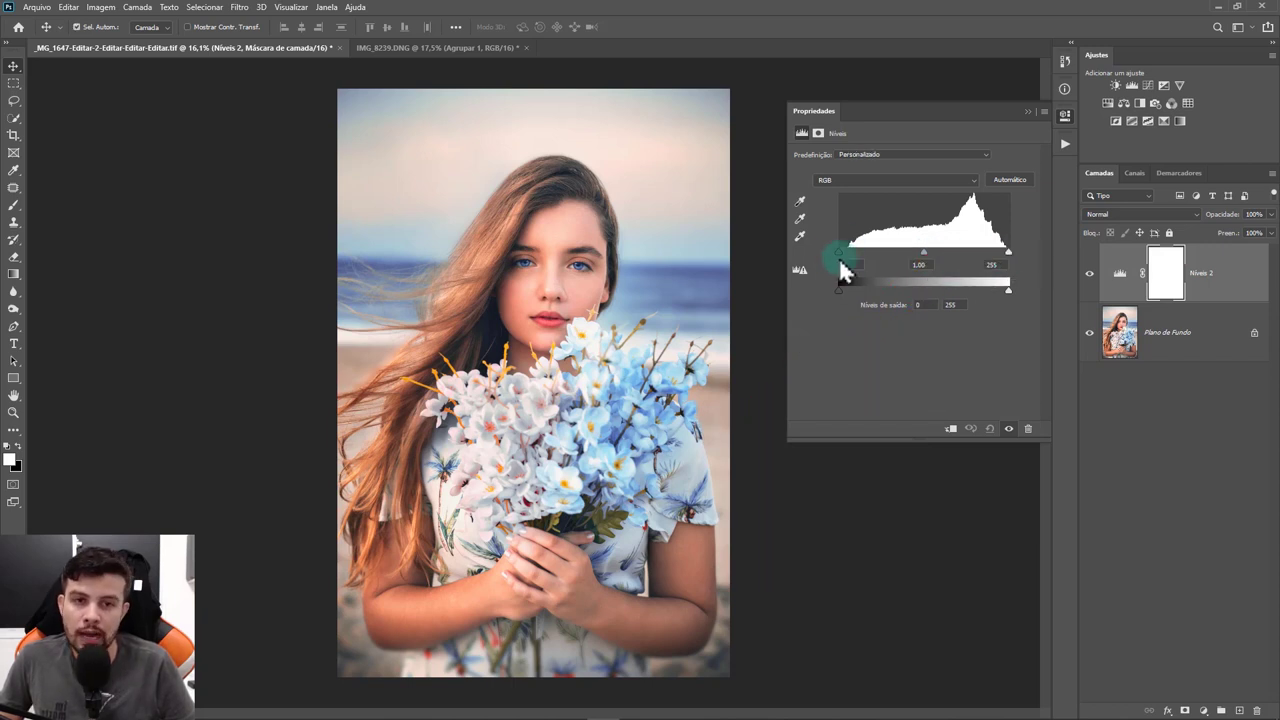
mouse_move(838, 251)
left_mouse_down()
mouse_move(852, 251)
mouse_move(841, 267)
left_mouse_up()
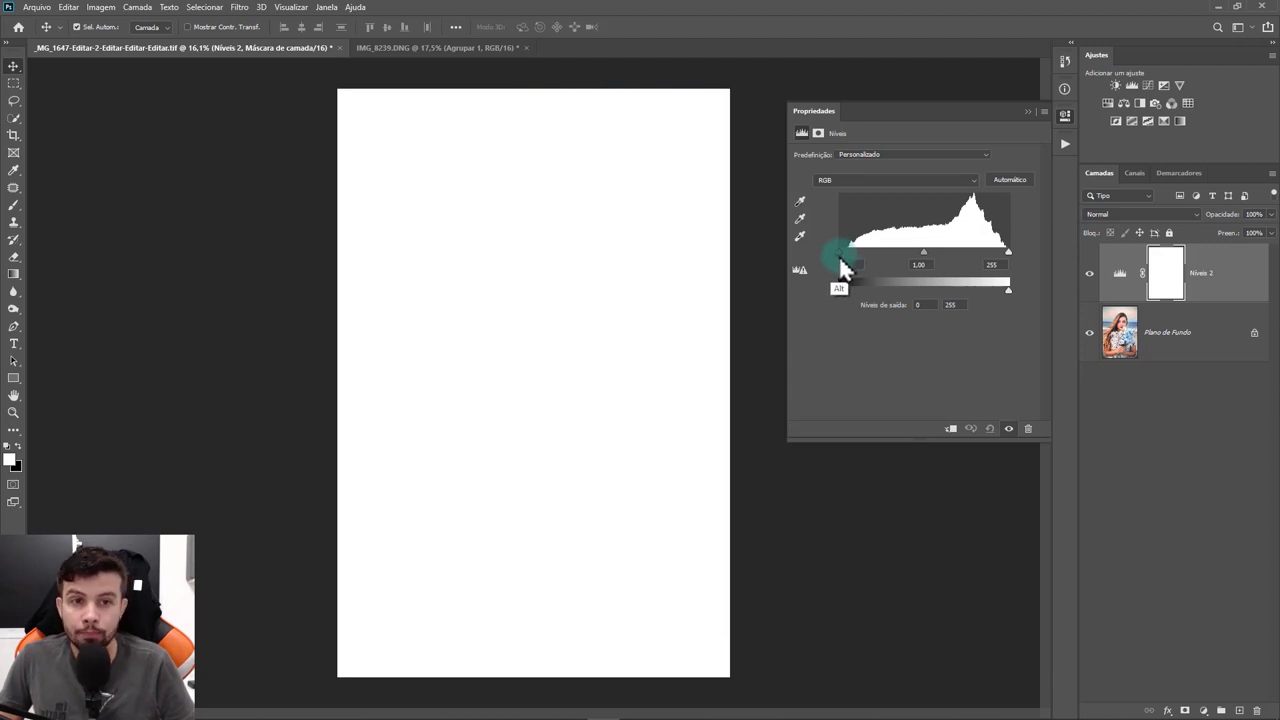
left_click_drag(840, 258, 866, 265)
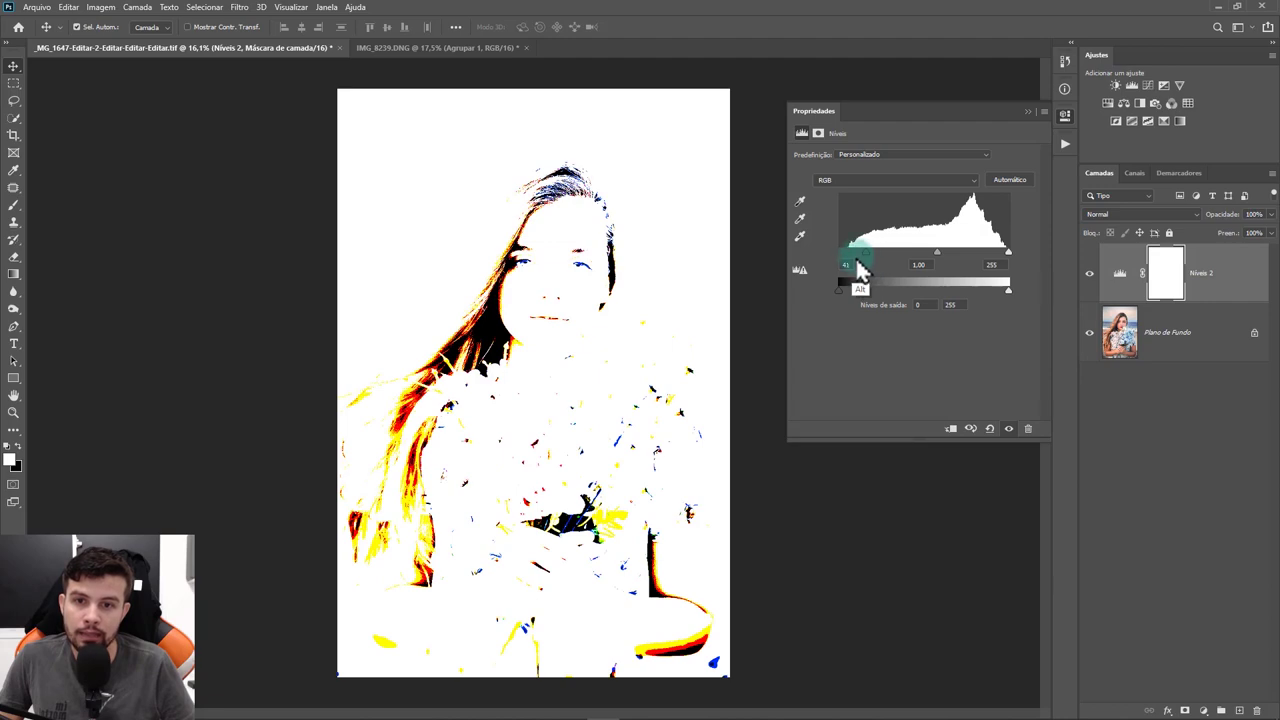
Push the black input to 57, then pull it back to 17 for gentler shadows
scroll(500, 340, "up", 3, "alt")
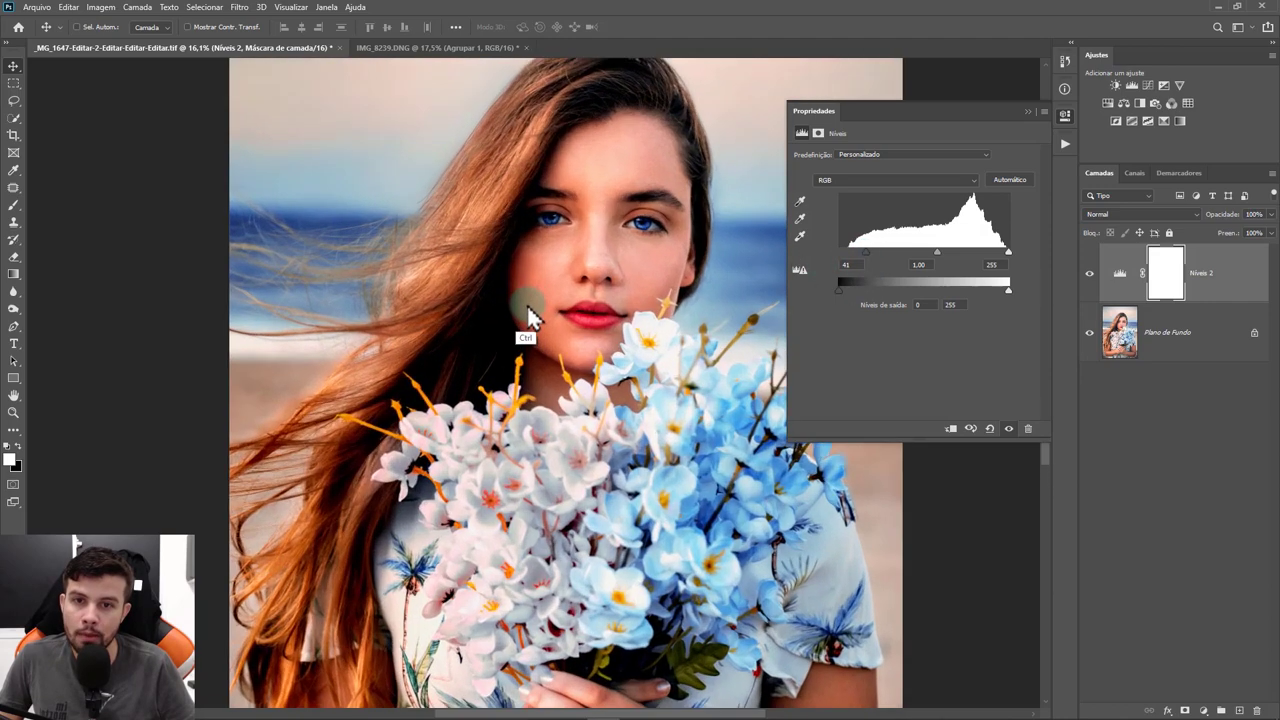
scroll(500, 340, "up", 3, "alt")
left_click_drag(873, 252, 877, 252)
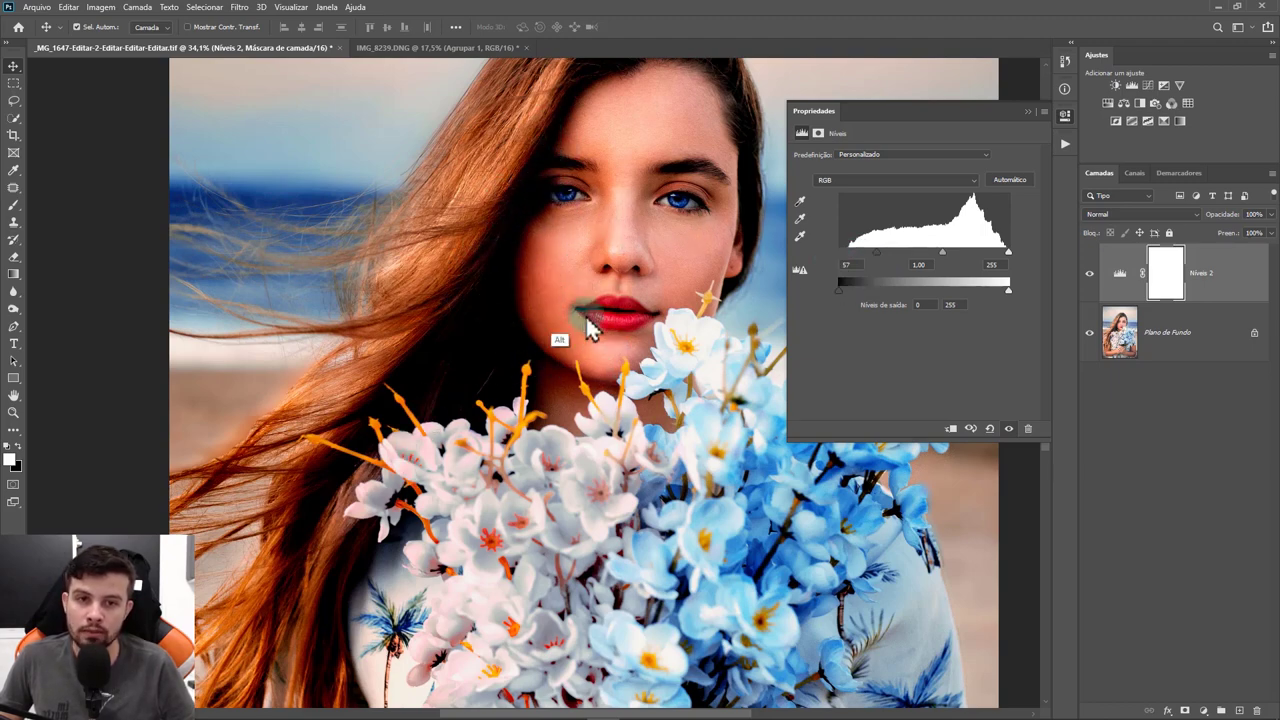
scroll(569, 303, "down", 3)
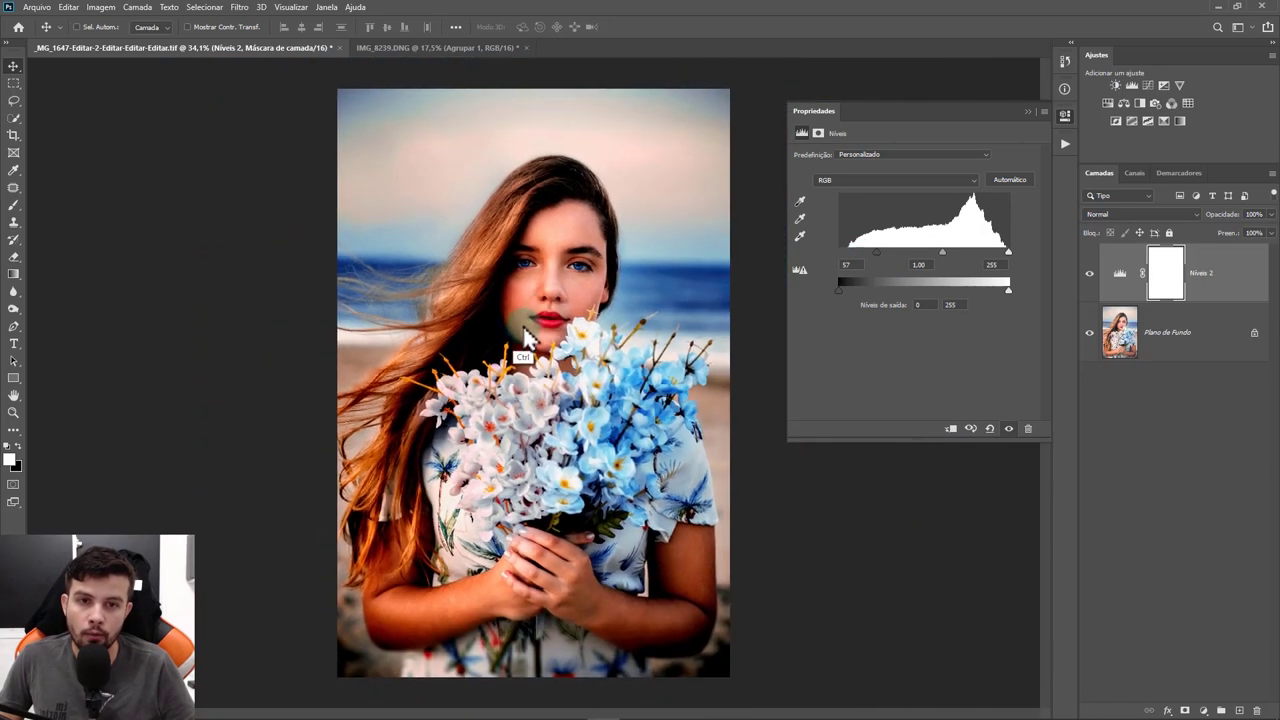
left_click_drag(876, 262, 854, 268)
Lower the white input level from 255 to 225 and check the girl's brightened face
scroll(536, 311, "up", 1)
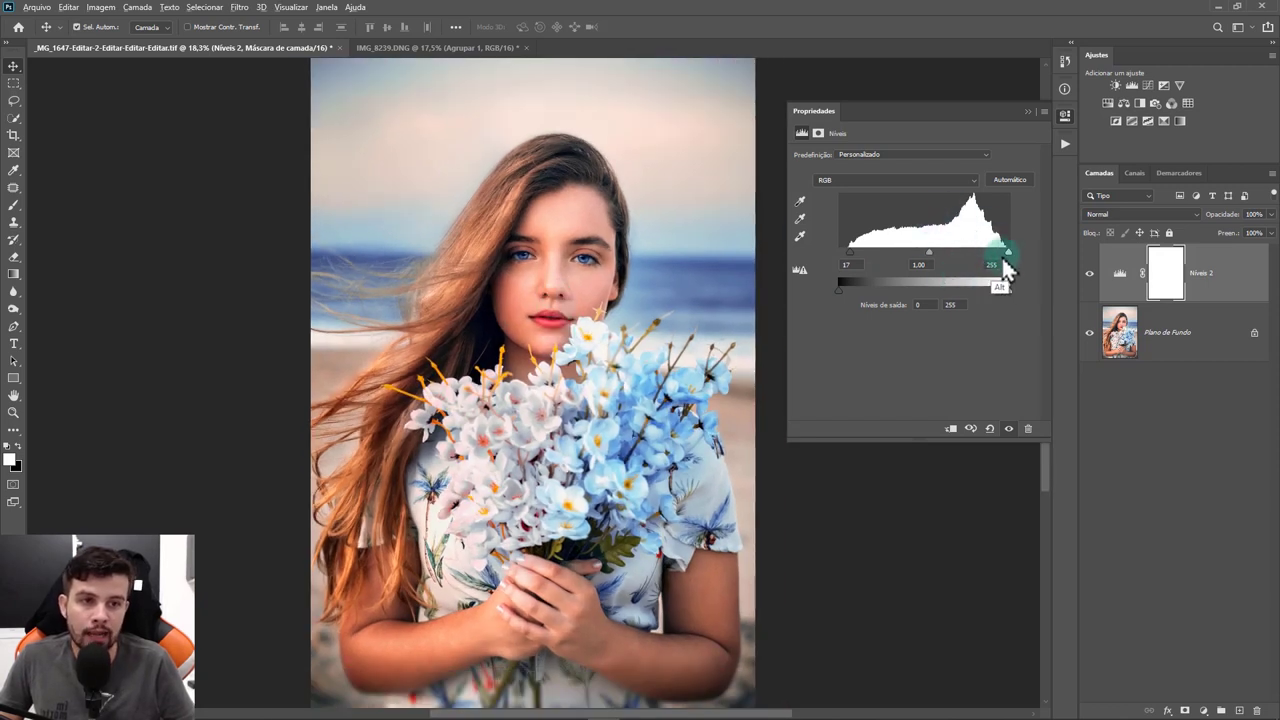
key("alt")
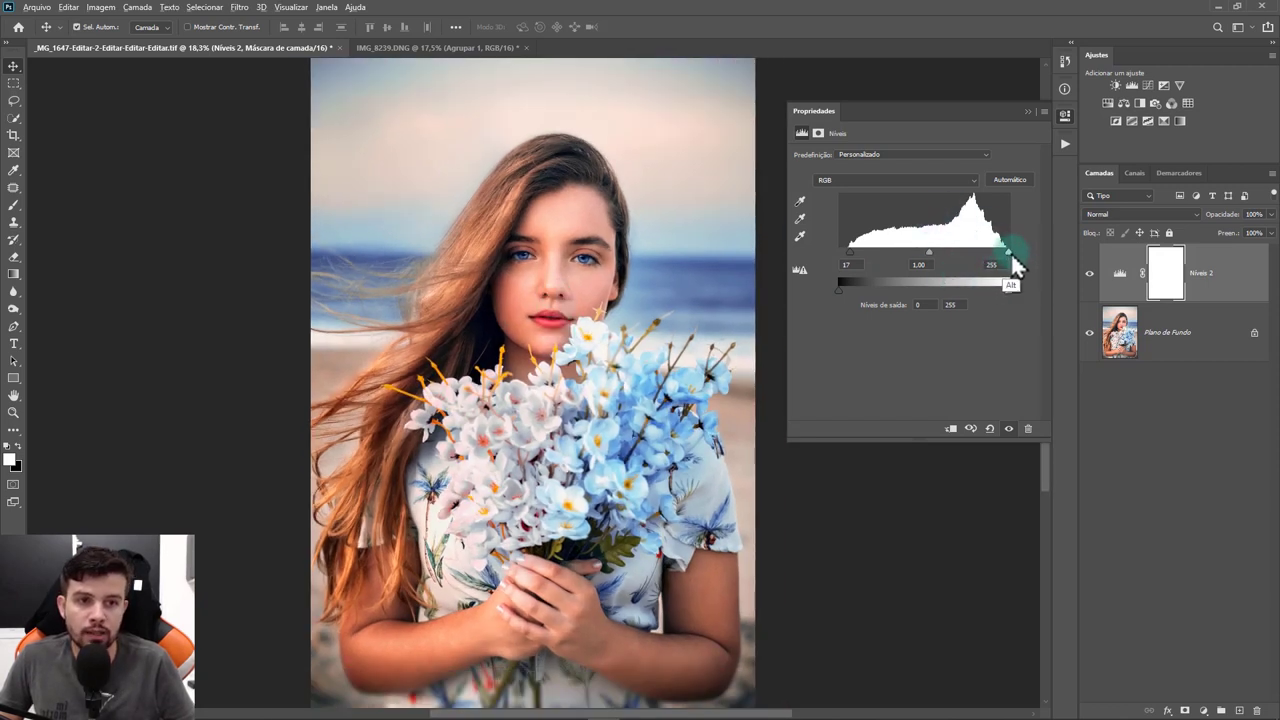
left_click_drag(1011, 256, 1006, 260)
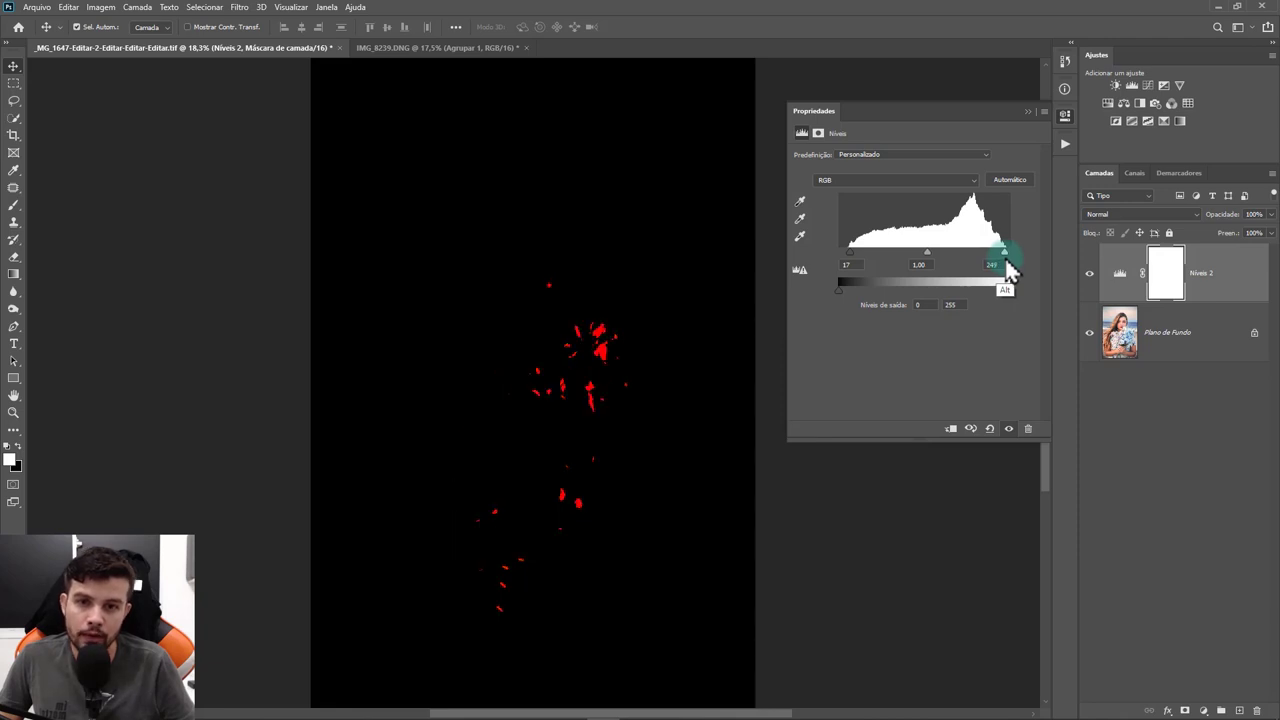
left_click_drag(1006, 261, 990, 259)
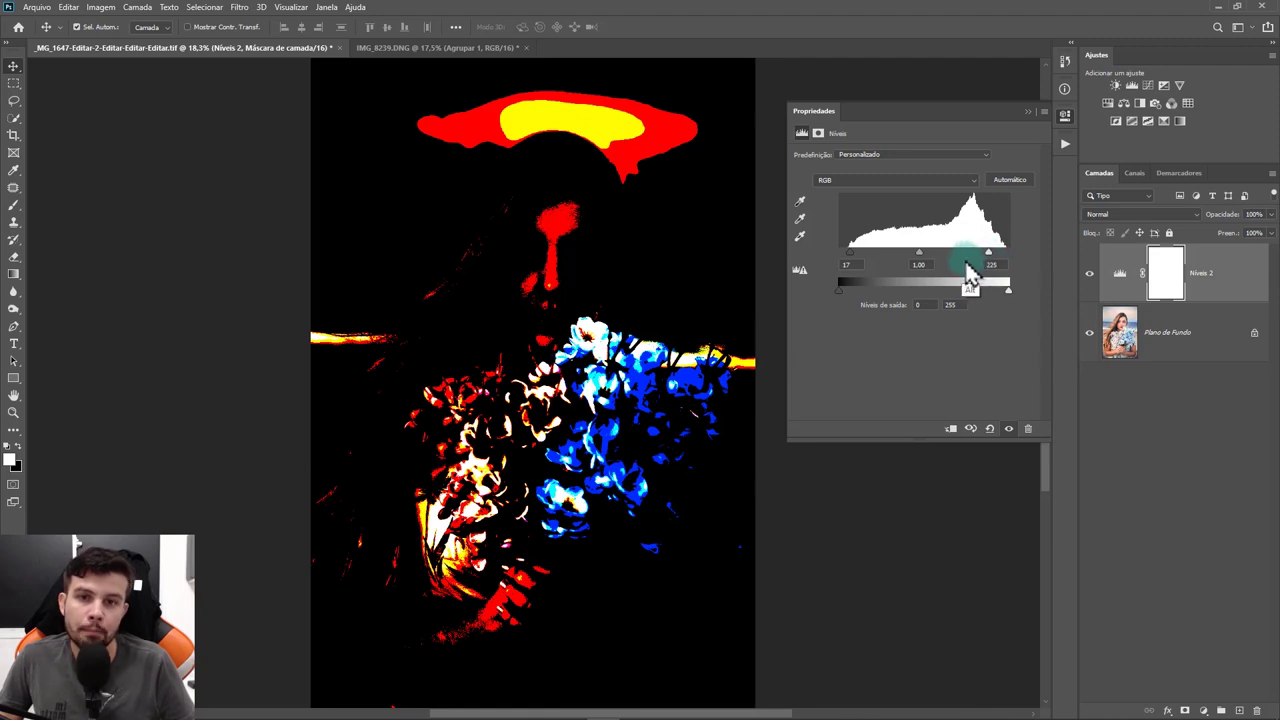
left_click_drag(990, 258, 988, 262)
key("ctrl+plus")
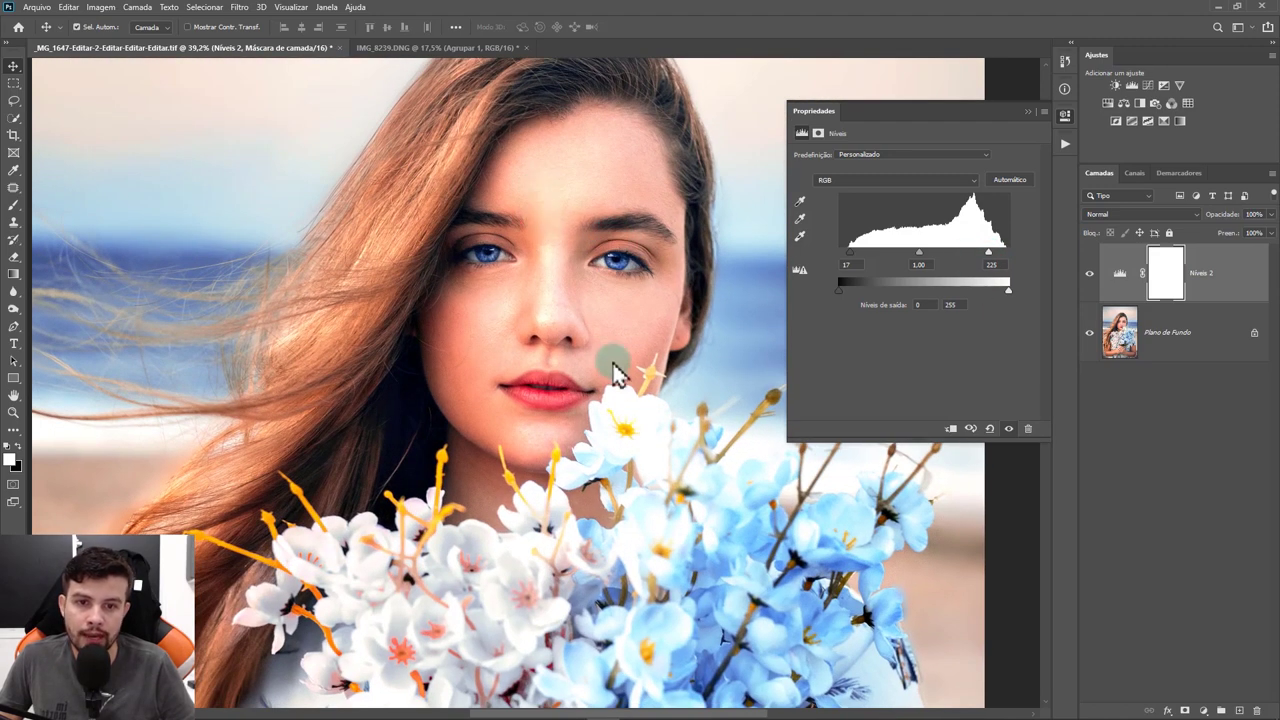
left_click_drag(580, 408, 541, 192)
scroll(591, 400, "up", 3)
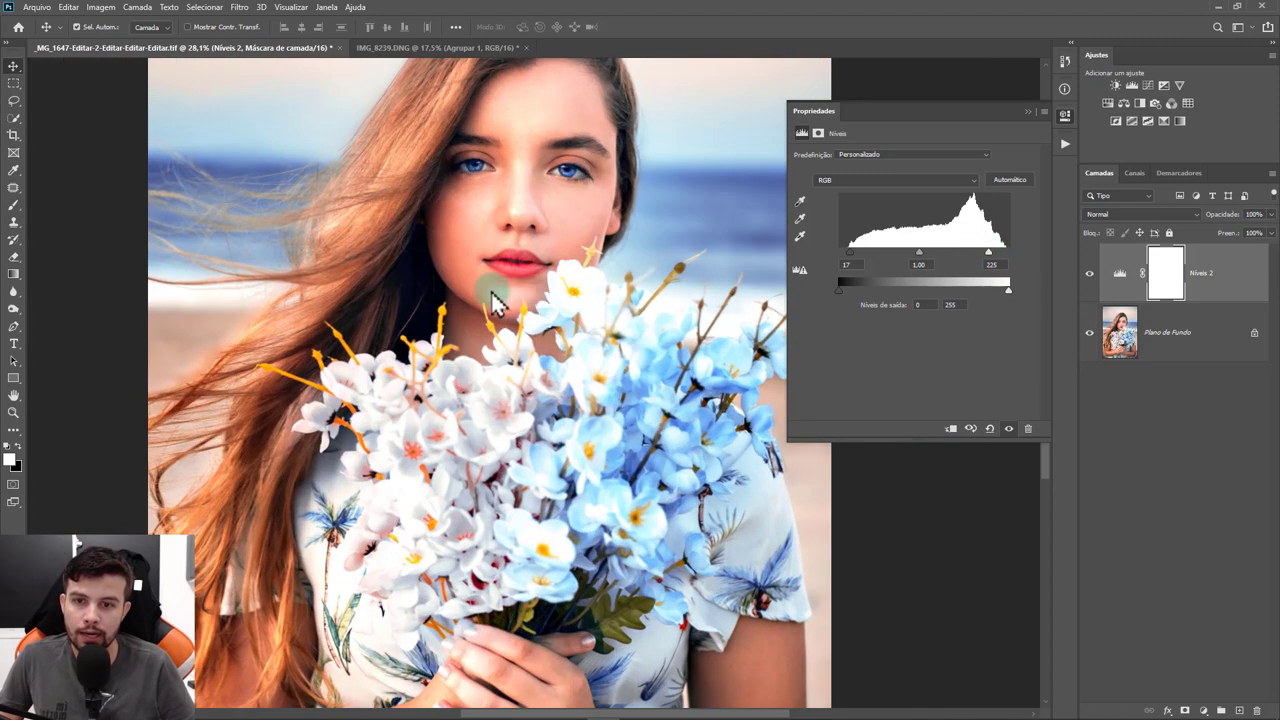
key("ctrl+0")
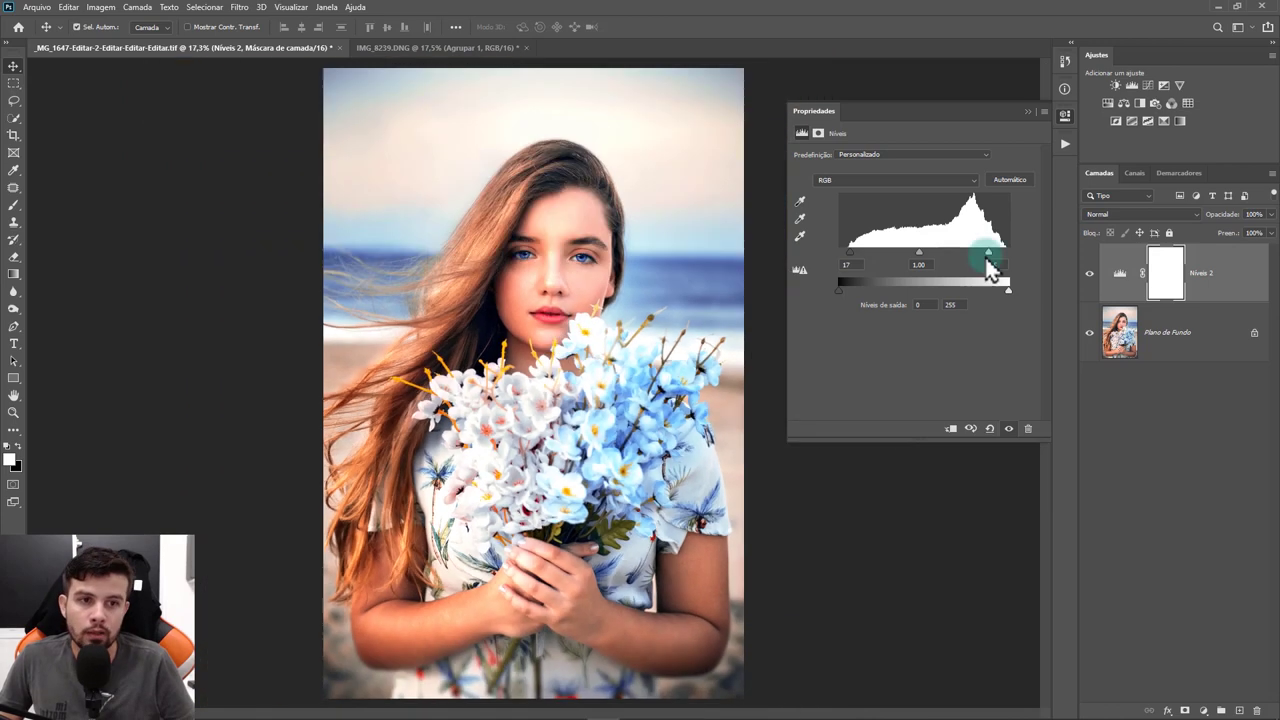
Ease the white input back to 250 and toggle Níveis 2 visibility for a before-and-after comparison
left_click_drag(988, 256, 1006, 255)
scroll(725, 235, "up", 1)
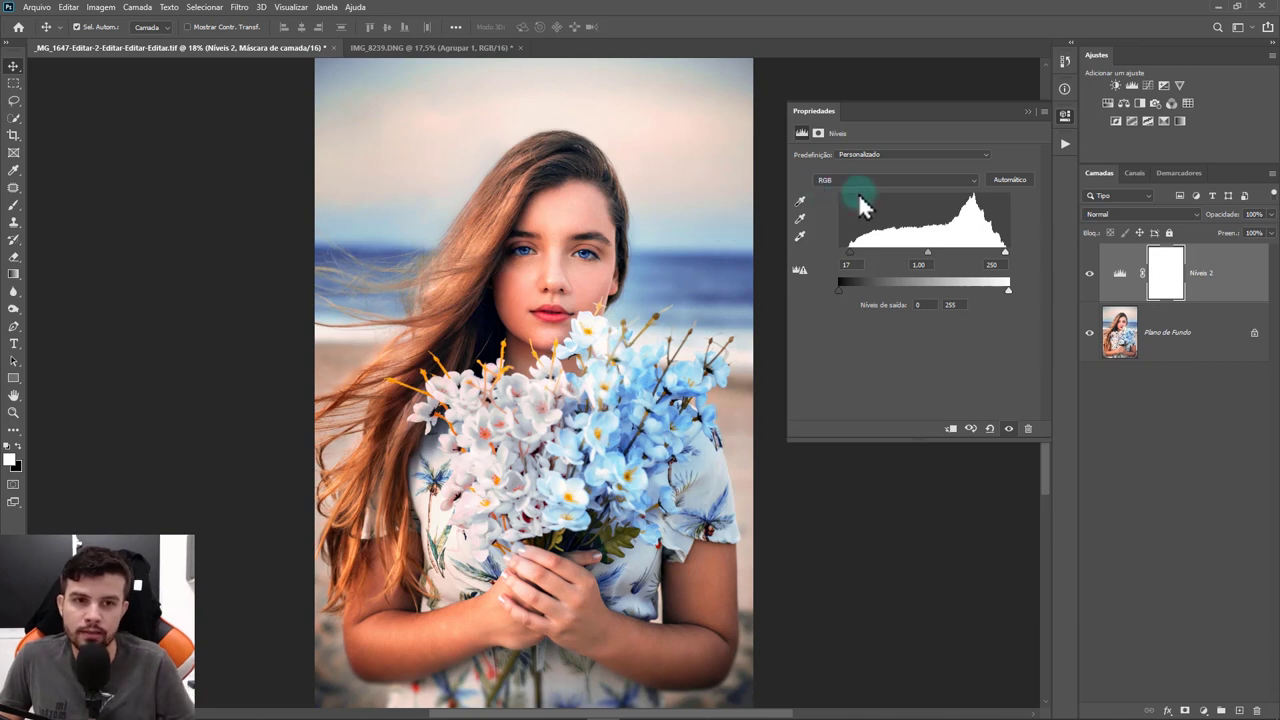
left_click(1089, 273)
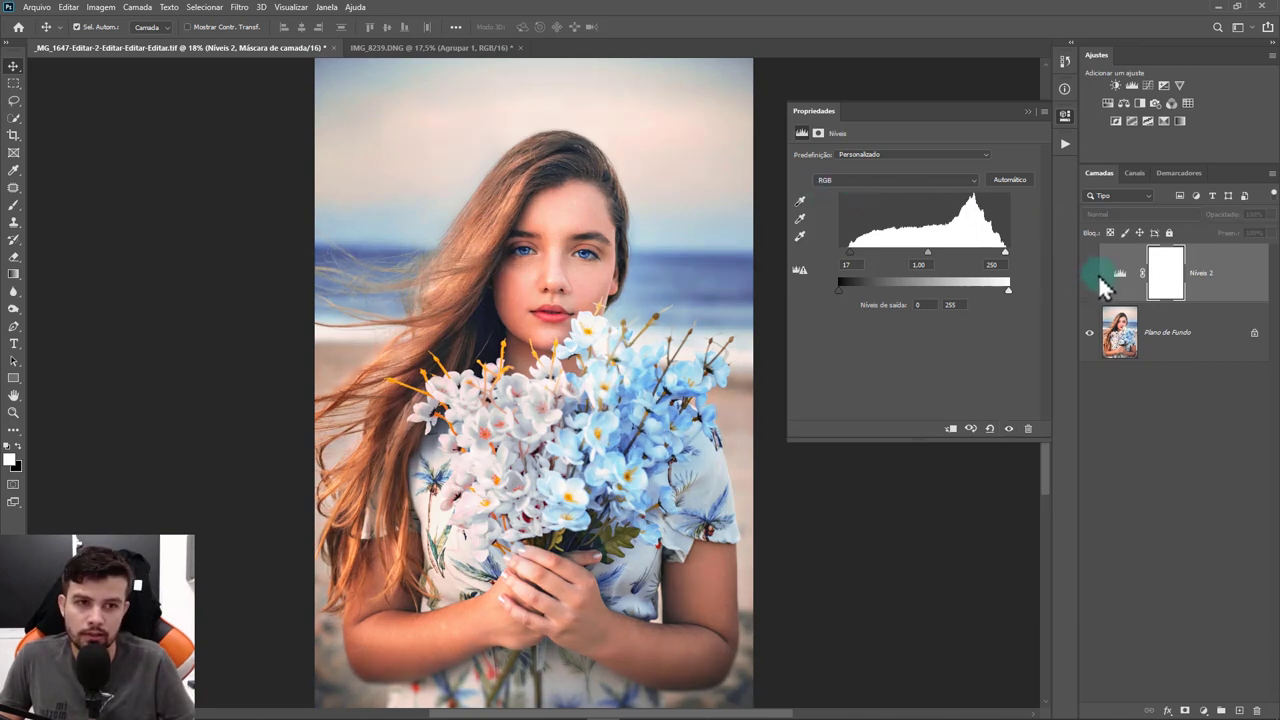
left_click(1092, 275)
left_click(1092, 277)
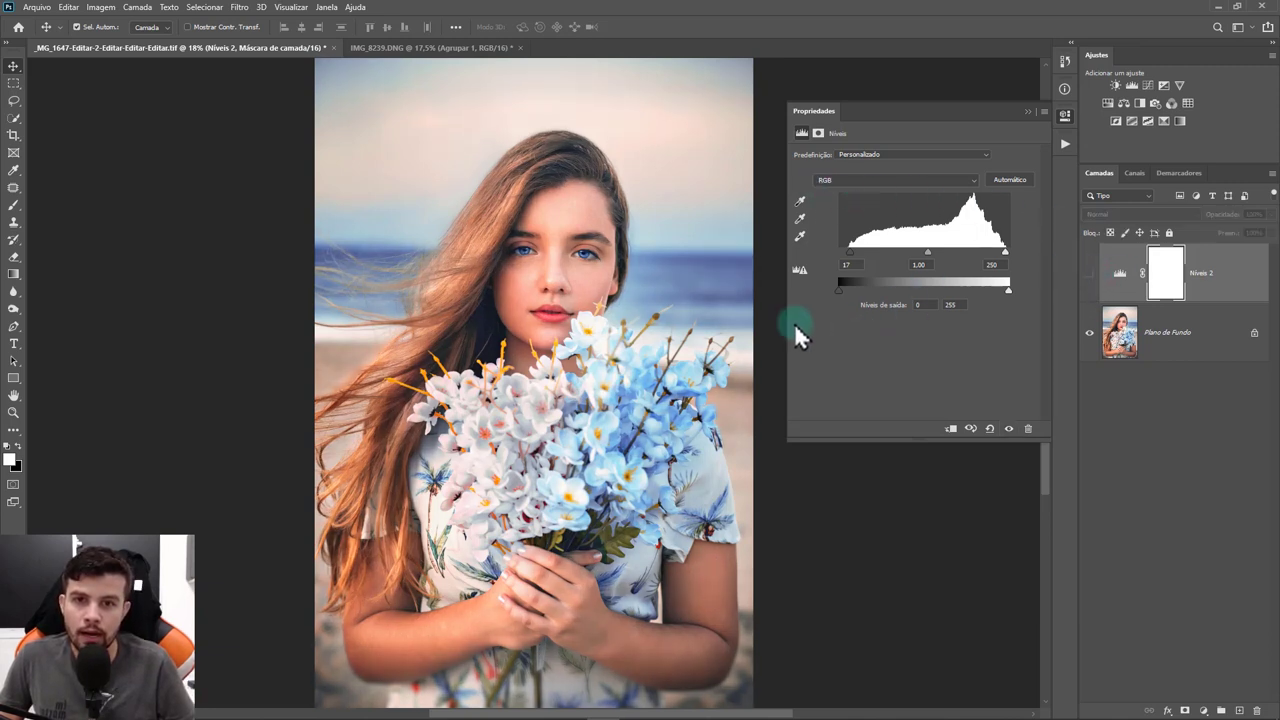
scroll(590, 300, "up", 2)
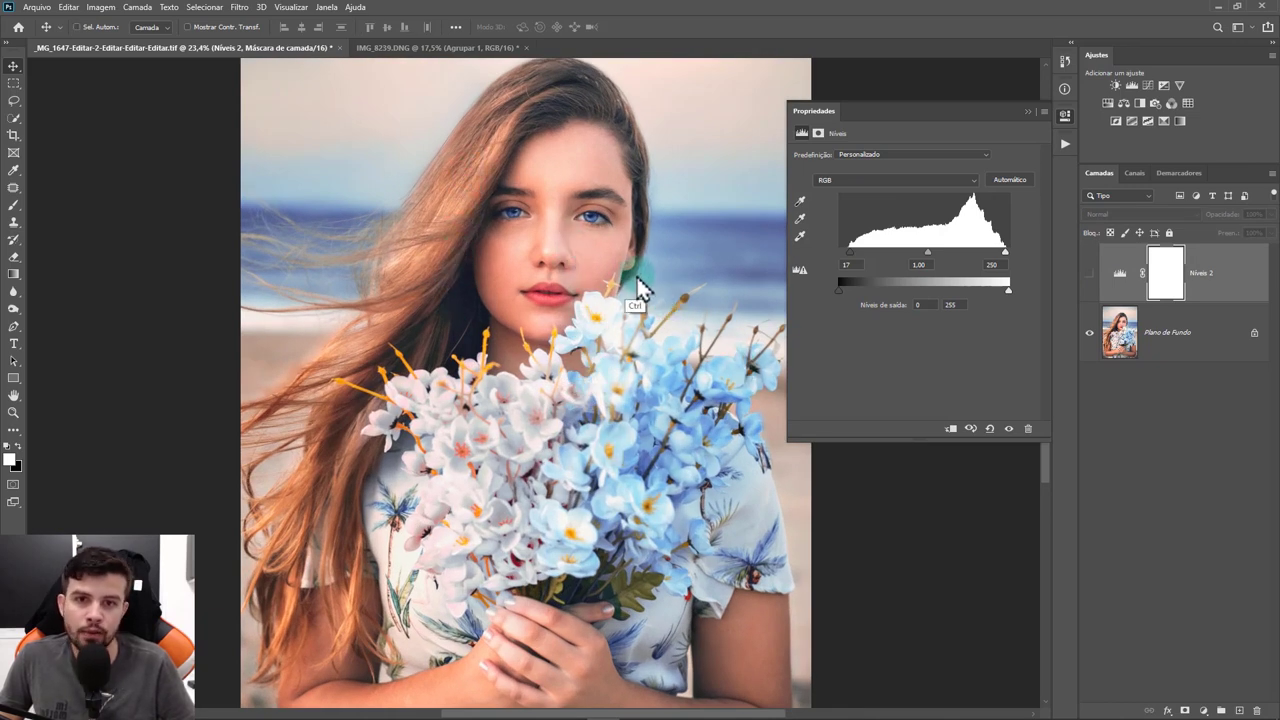
scroll(640, 290, "down", 1)
left_click(1090, 274)
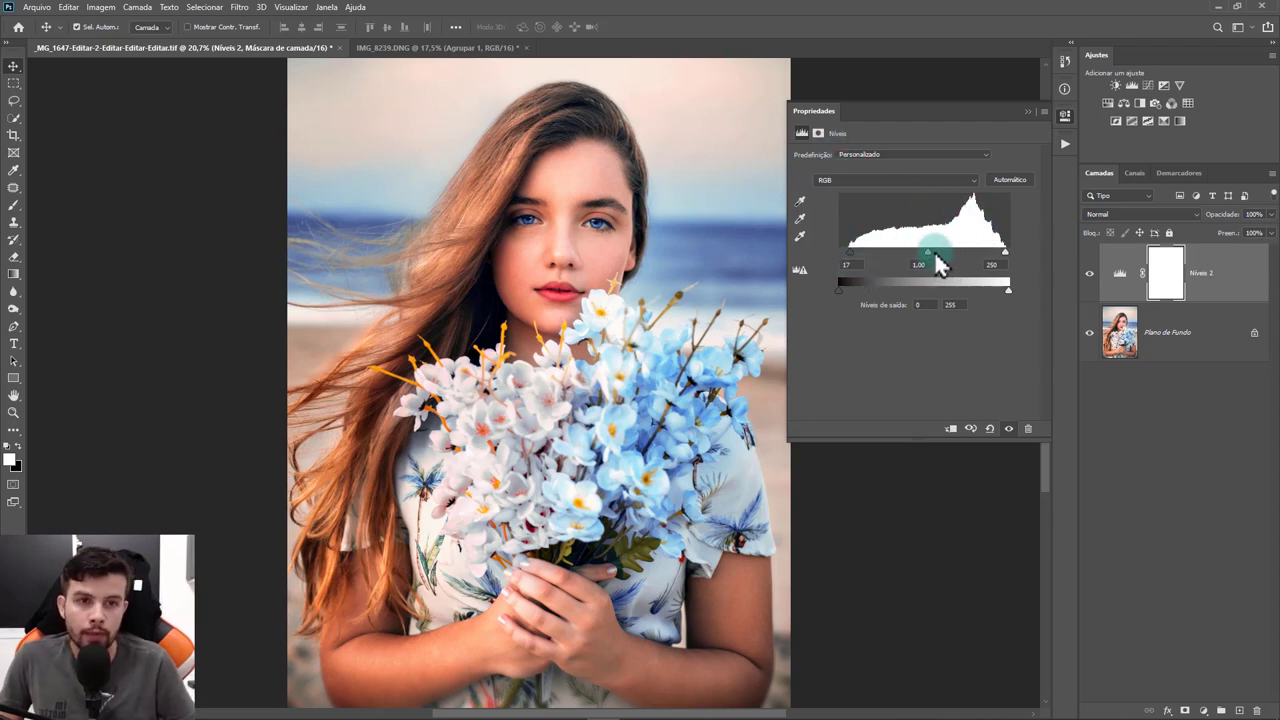
Experiment with the midtone slider, settling the levels at 17 / 1.04 / 250
left_click_drag(934, 265, 930, 264)
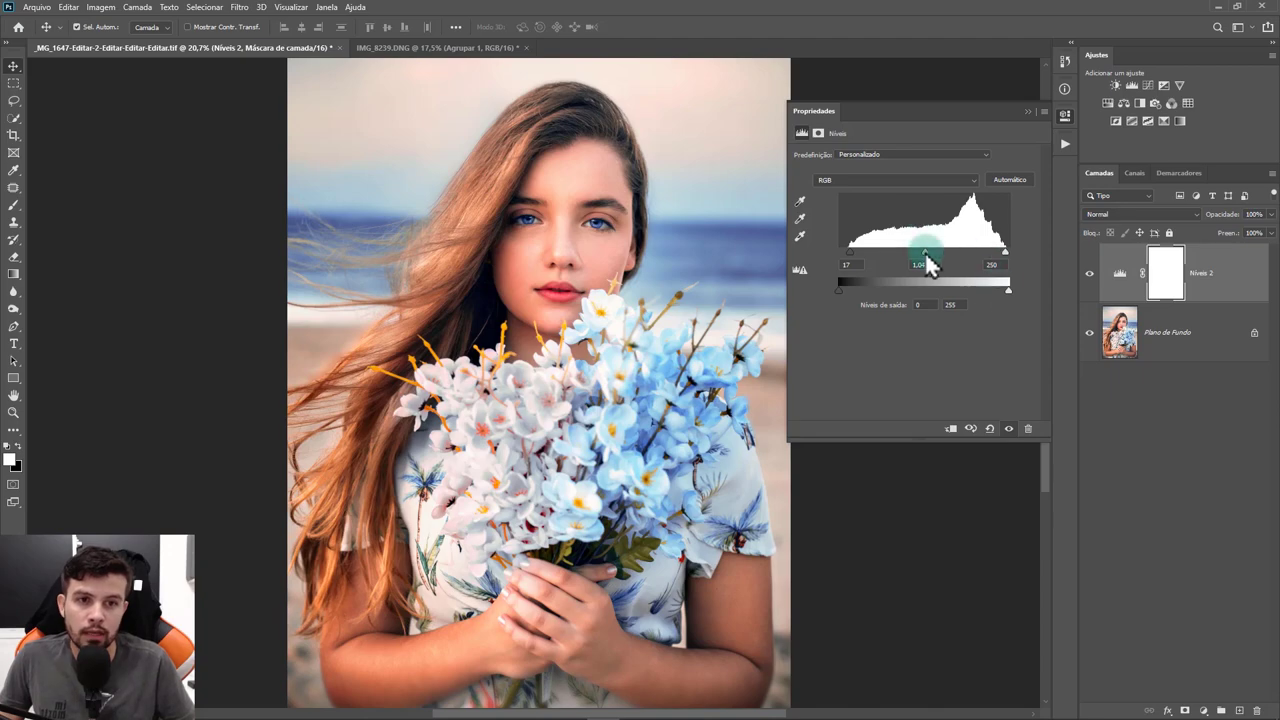
mouse_move(926, 258)
left_mouse_down()
mouse_move(858, 274)
mouse_move(1018, 262)
left_mouse_up()
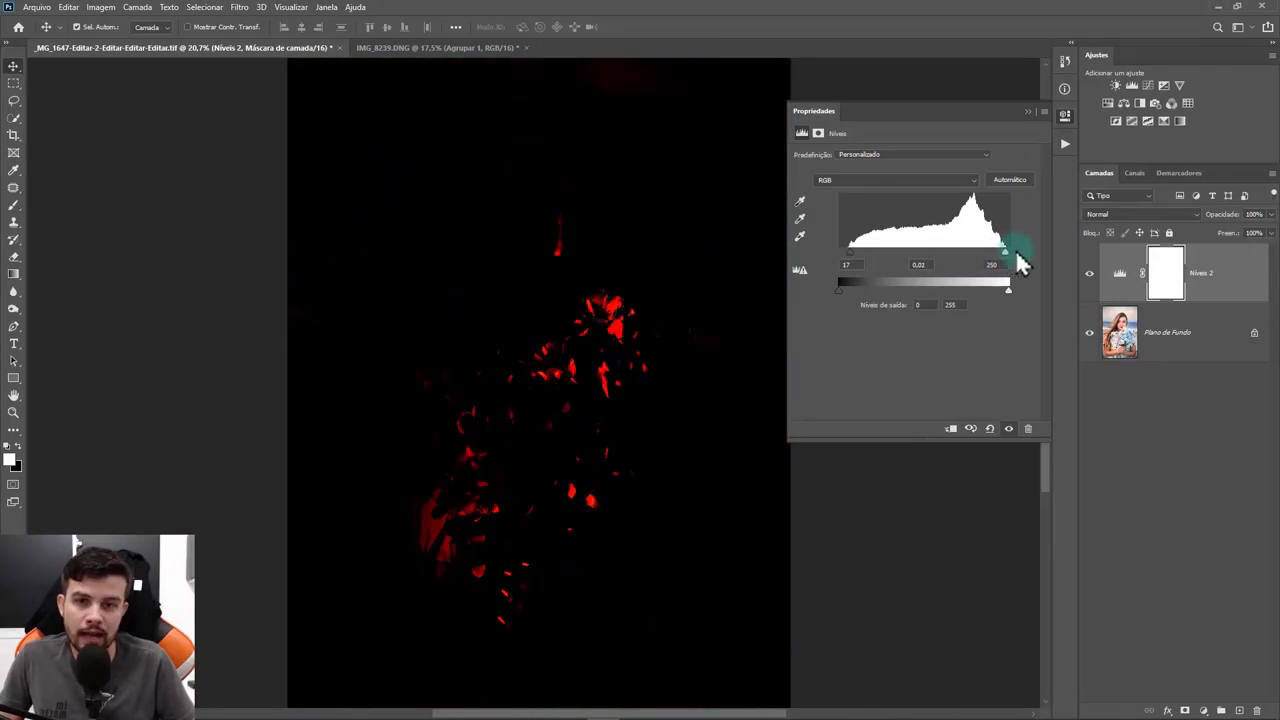
left_click_drag(1018, 262, 930, 262)
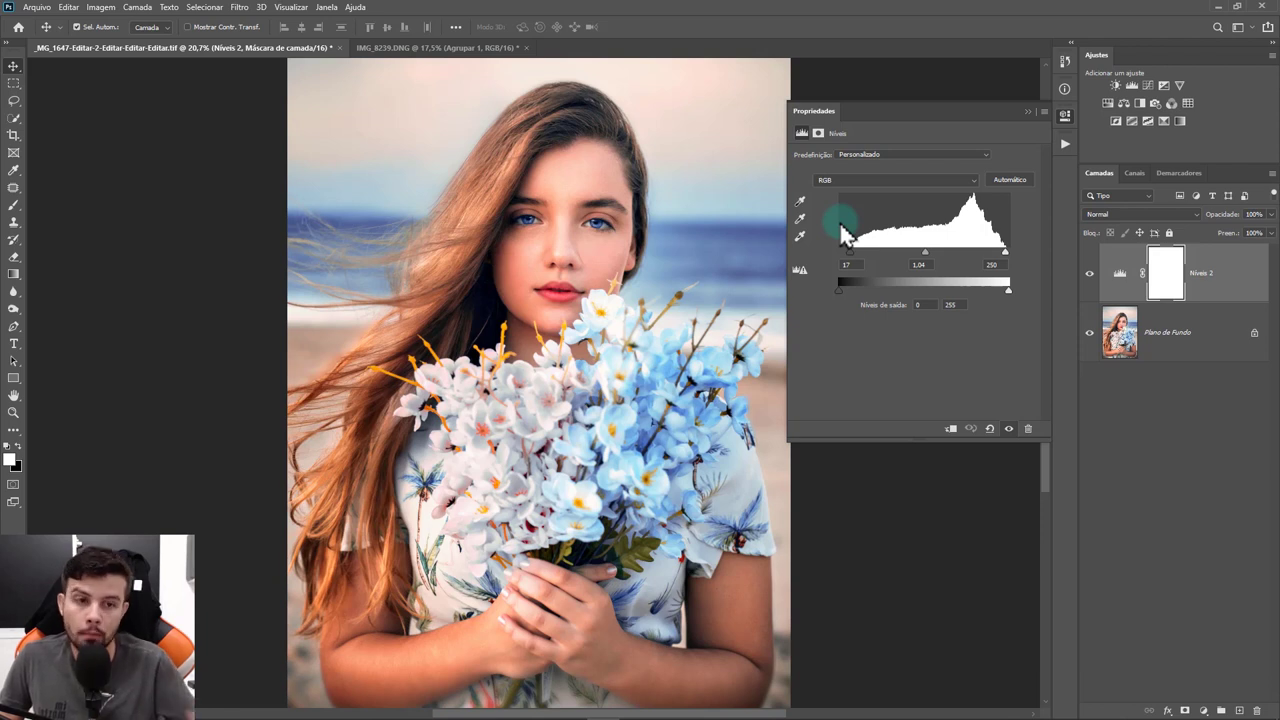
left_click(991, 430)
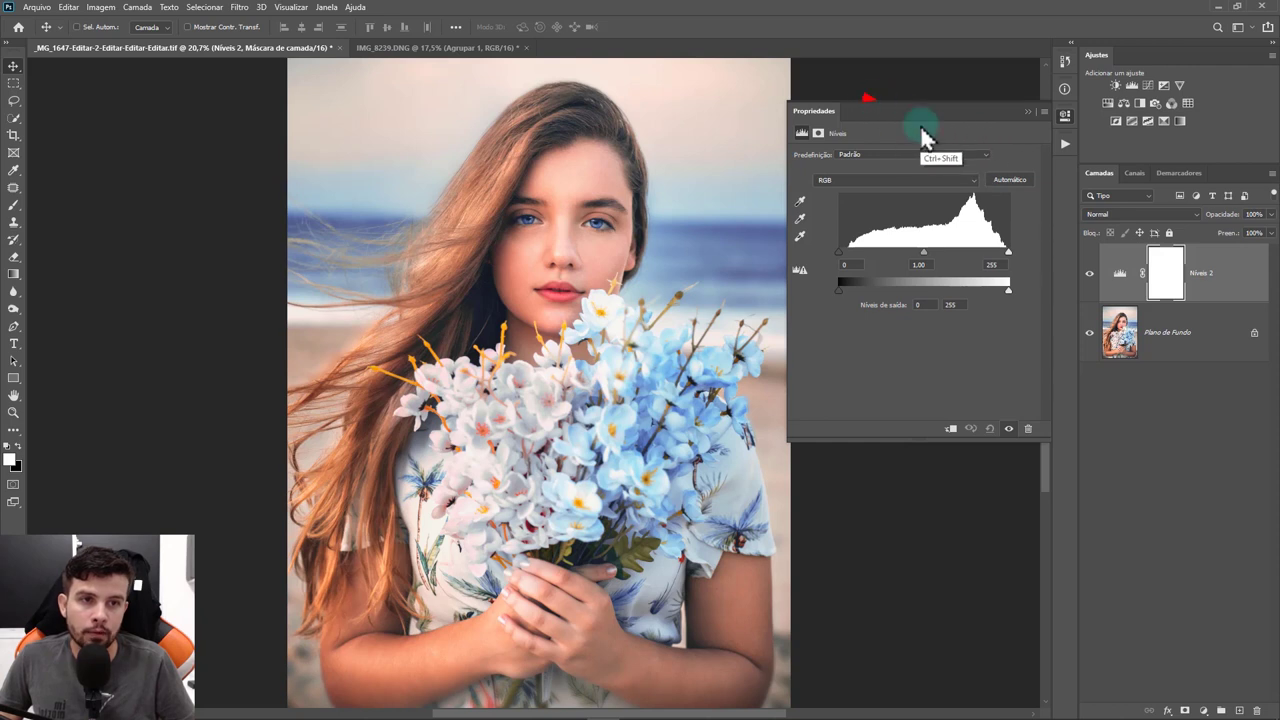
left_click(1008, 183)
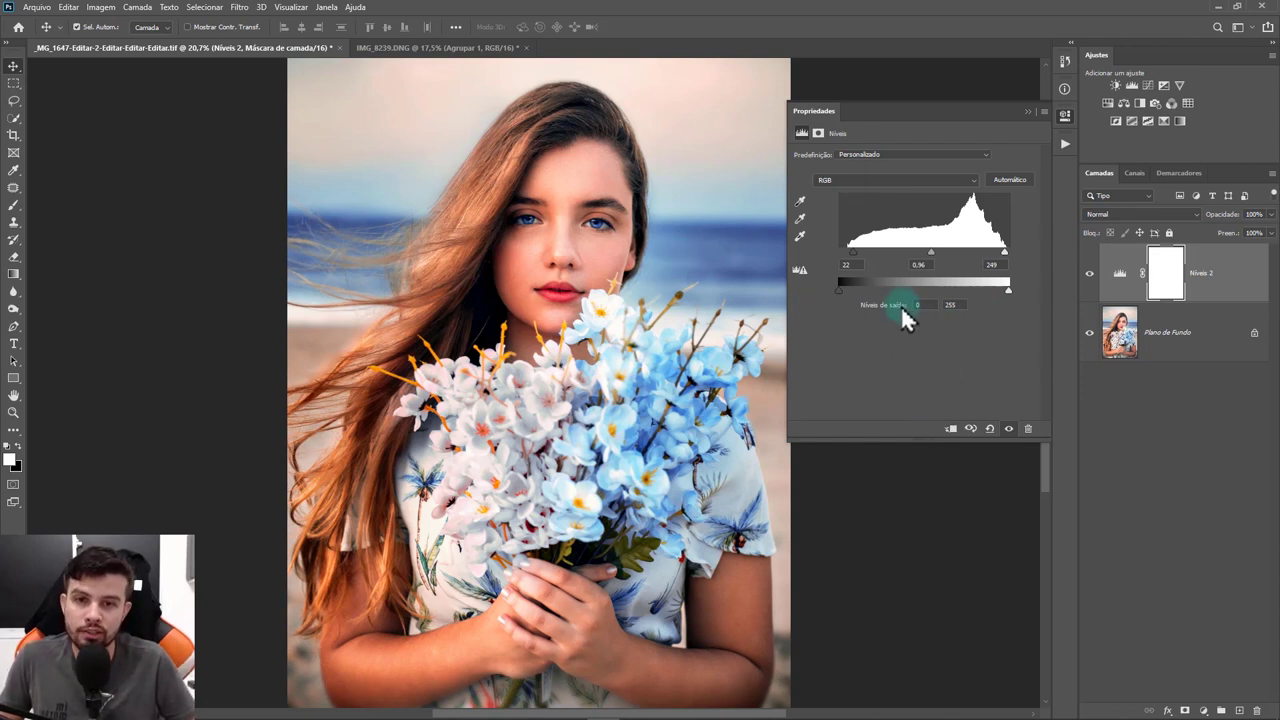
Reset Níveis 2 to the default 0 / 1.00 / 255 and pick the black-point eyedropper
left_click(989, 428)
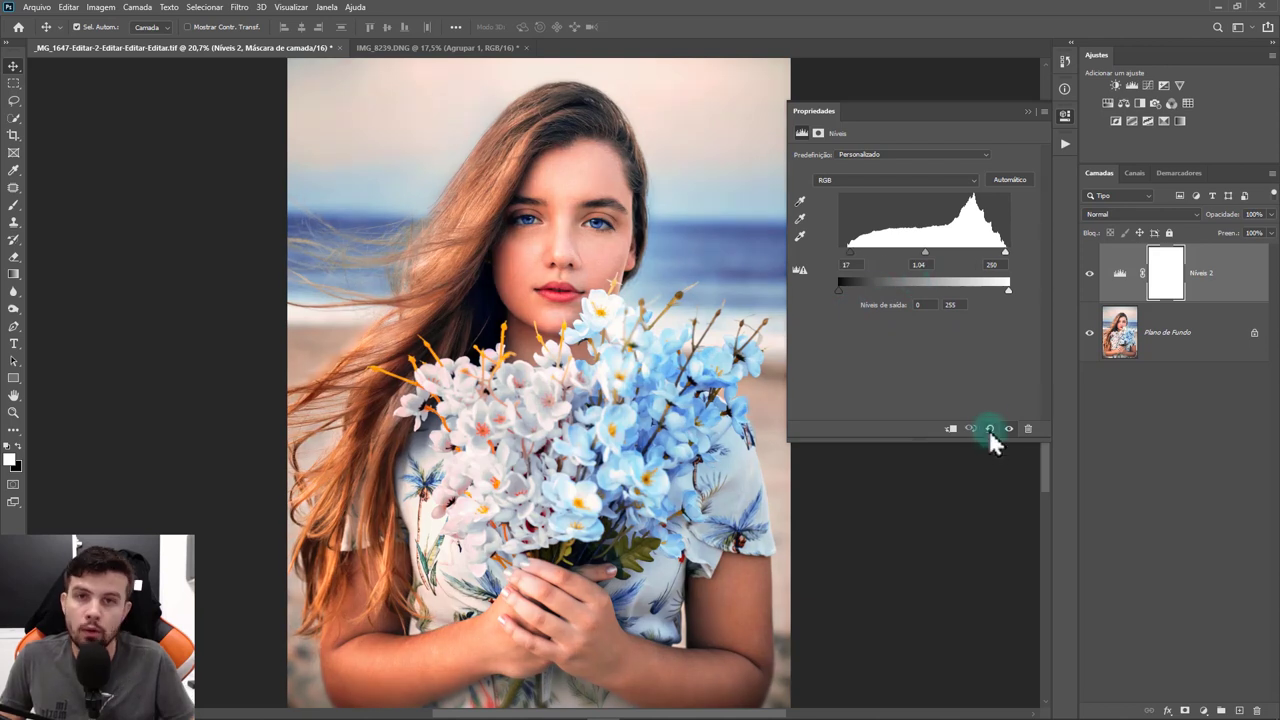
left_click(990, 429)
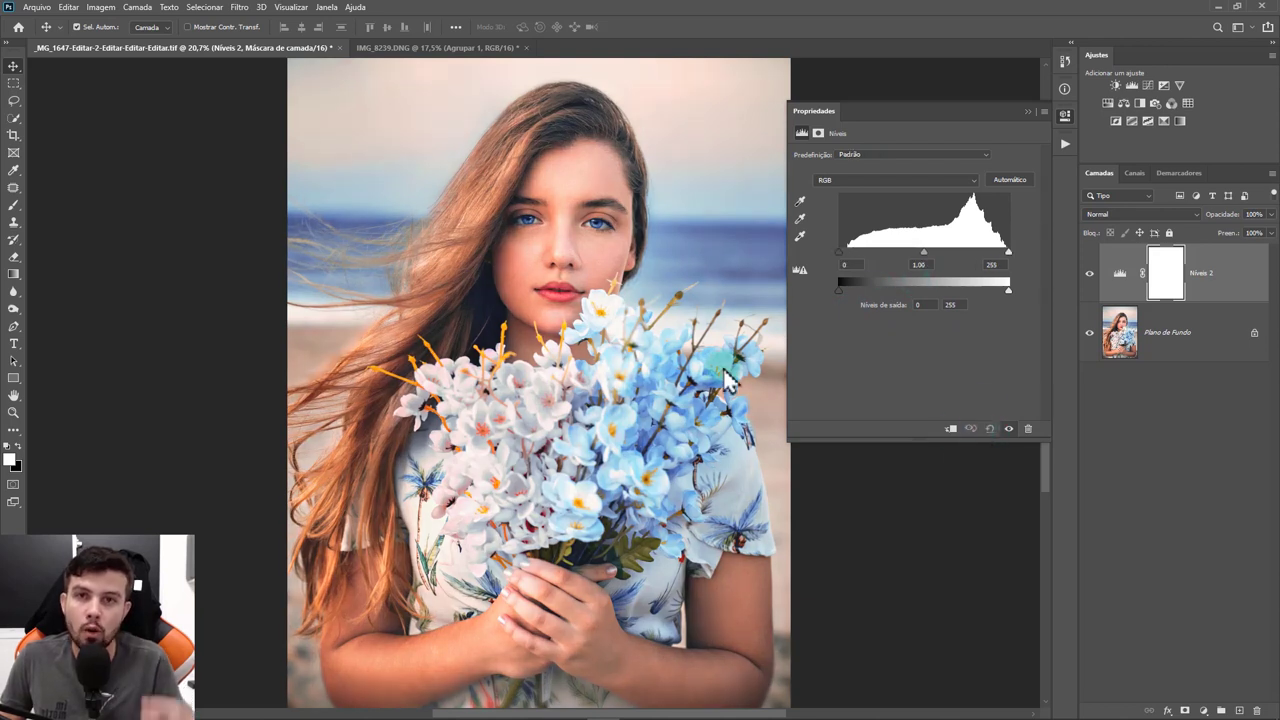
left_click(800, 201)
left_click_drag(610, 308, 790, 224)
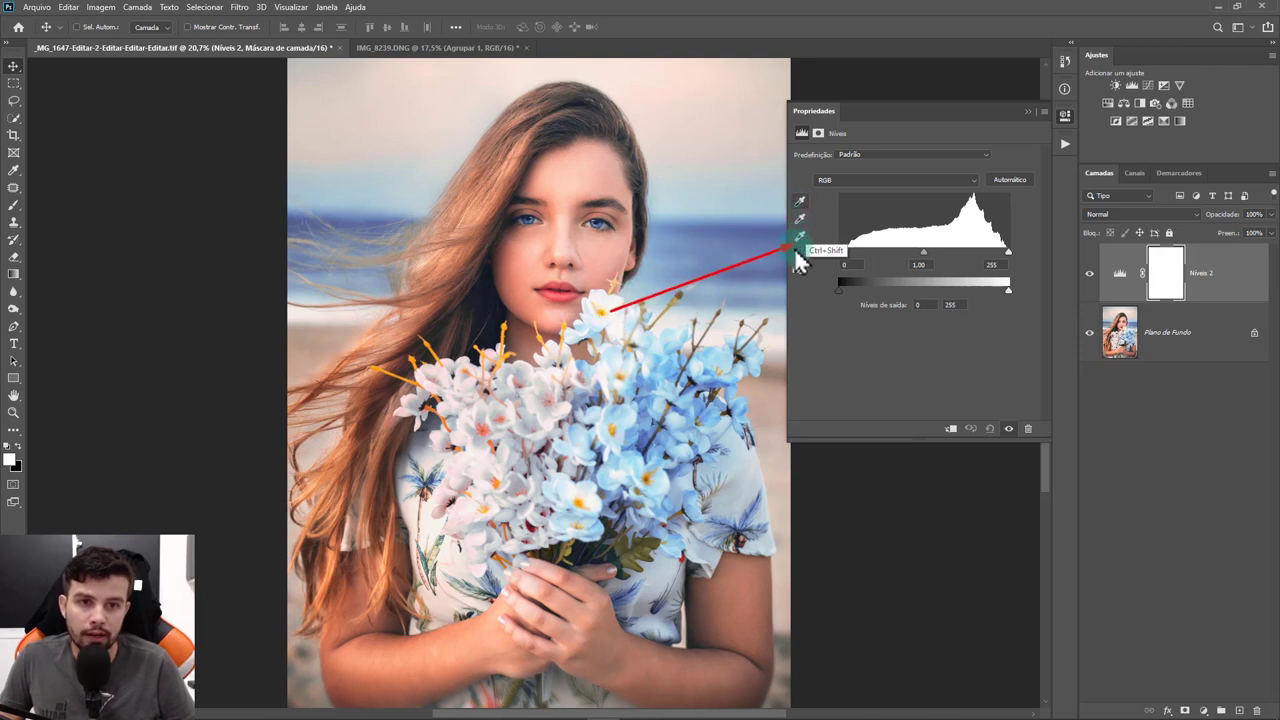
left_click(800, 206)
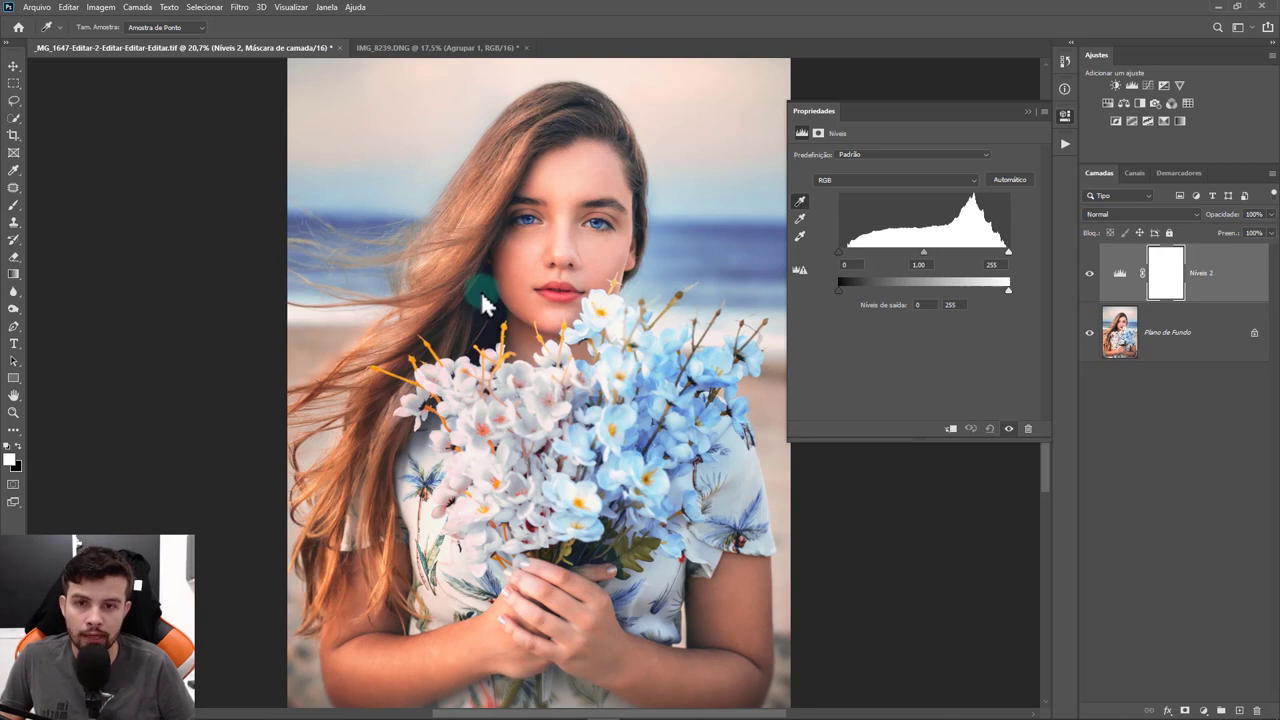
Sample the black point from a dark area, then gray points from the flowers and the face
left_click(482, 296)
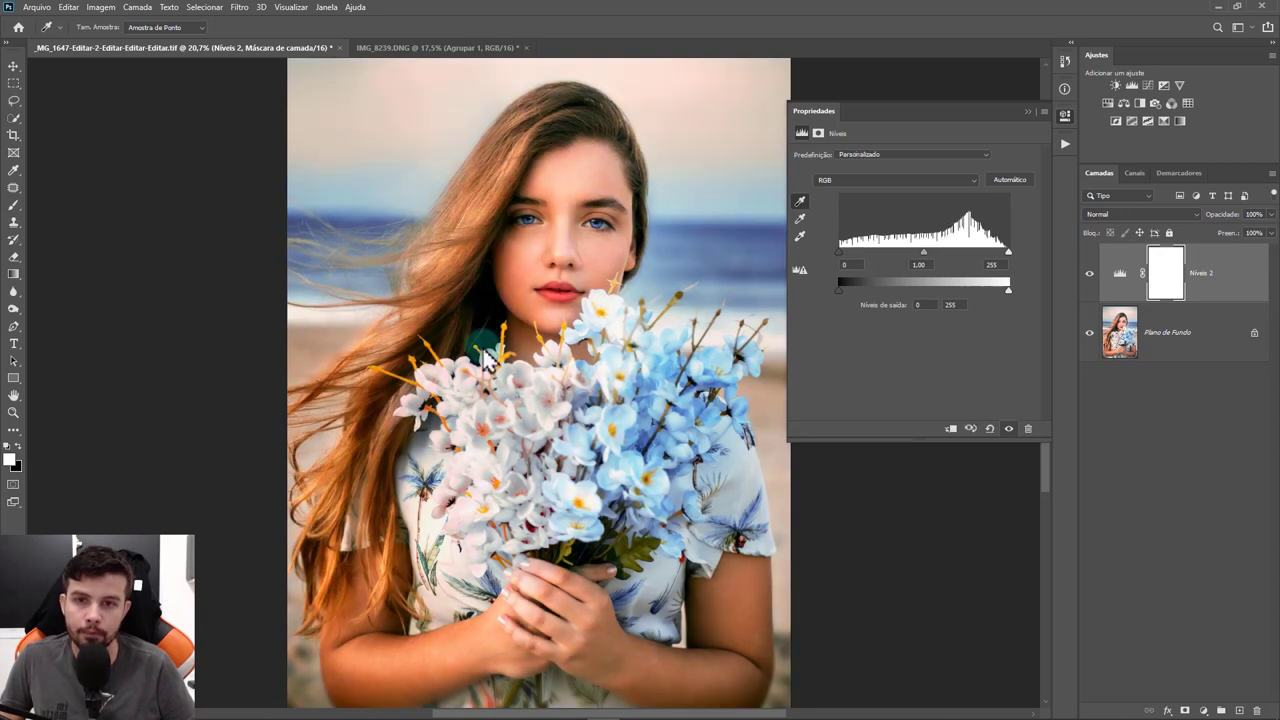
left_click(799, 237)
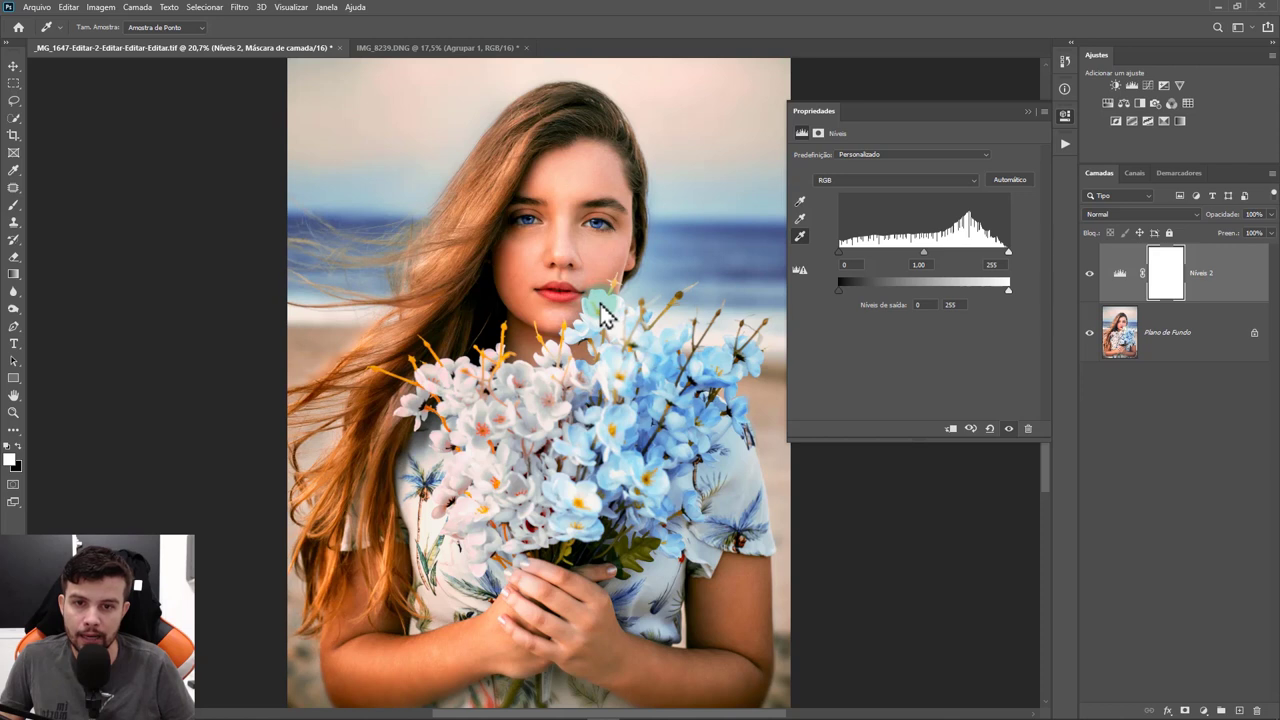
left_click(603, 314)
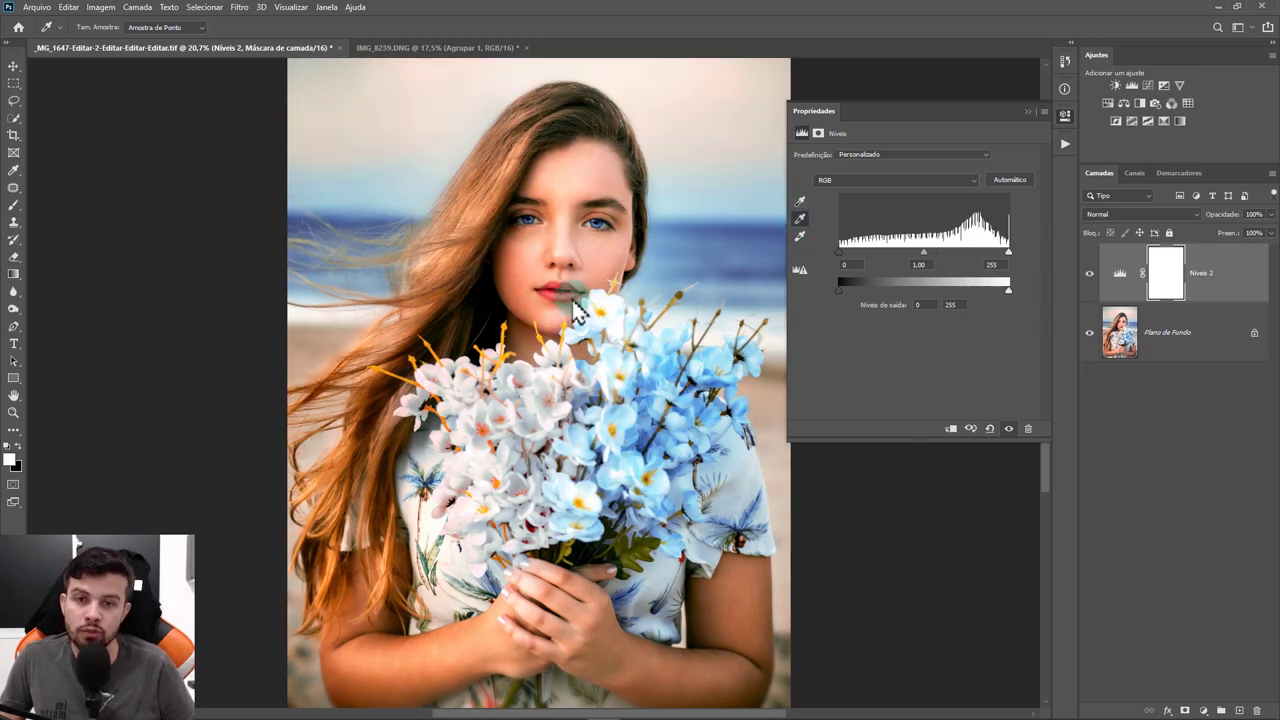
left_click(553, 272)
mouse_move(555, 283)
left_mouse_down()
mouse_move(563, 258)
mouse_move(515, 266)
left_mouse_up()
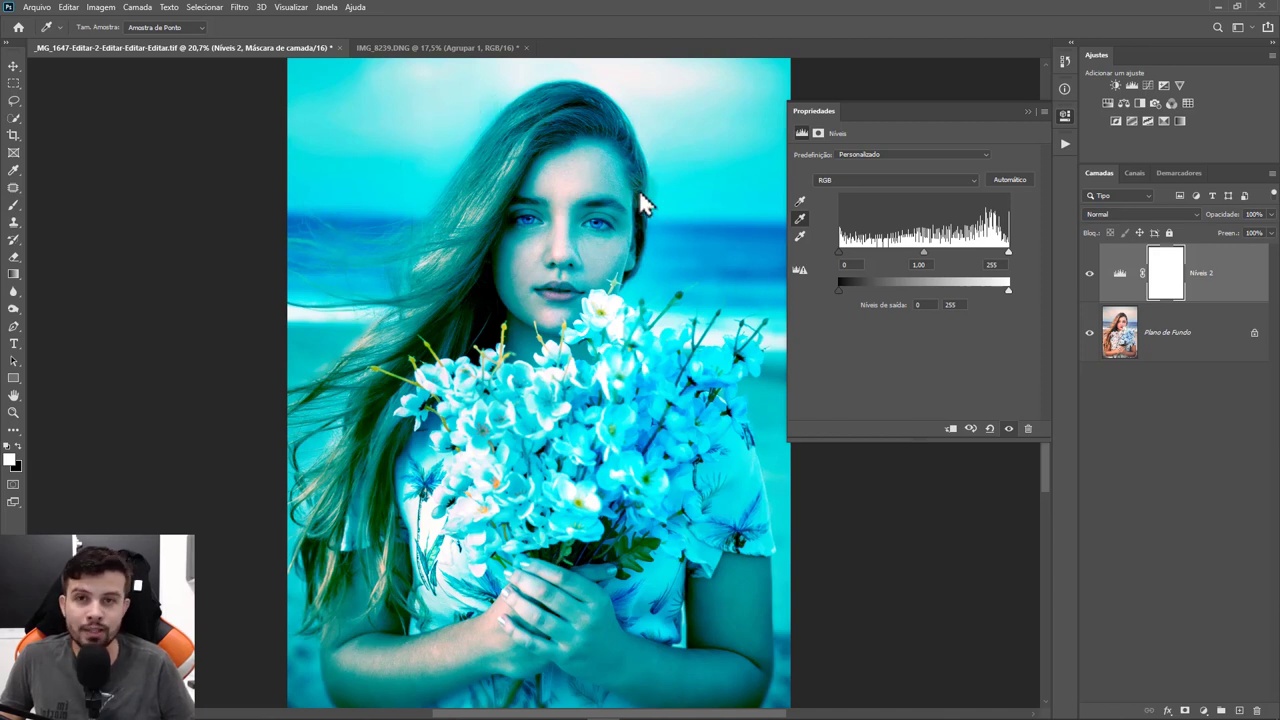
Zoom onto the face and try gray-point samples on the forehead, brow and eye
left_click(799, 219)
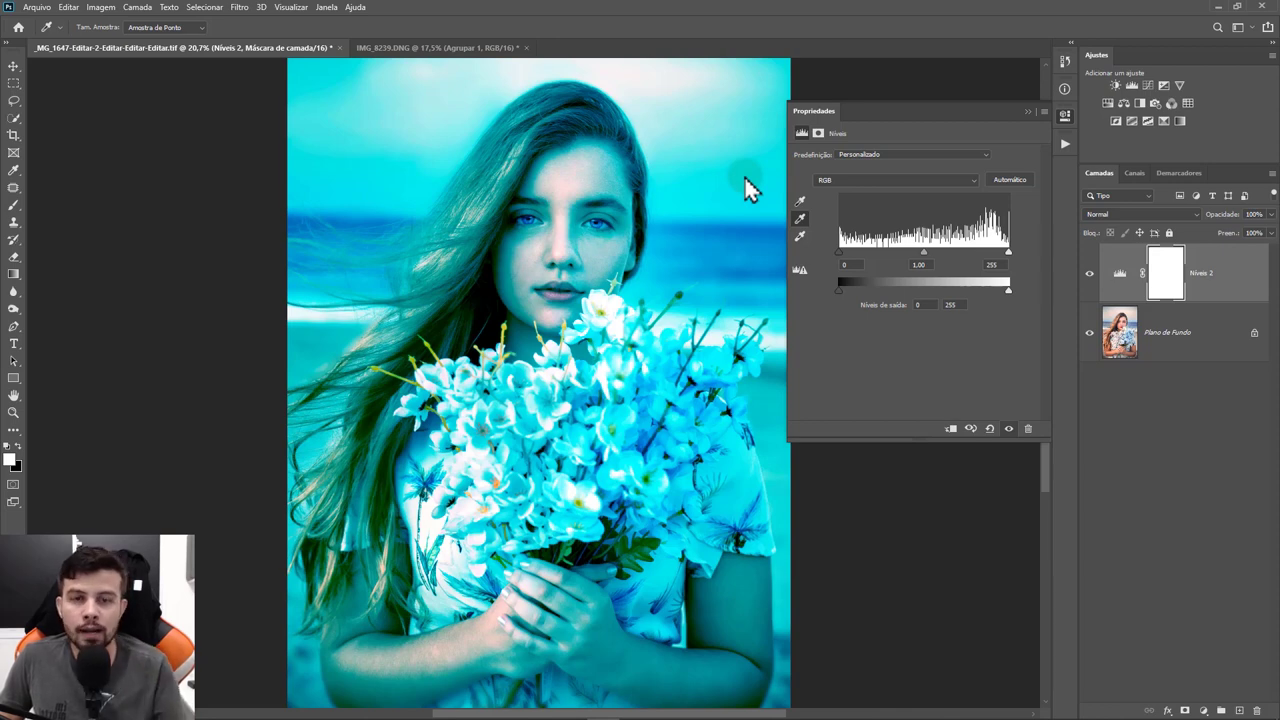
scroll(606, 222, "up", 2)
scroll(622, 218, "up", 2)
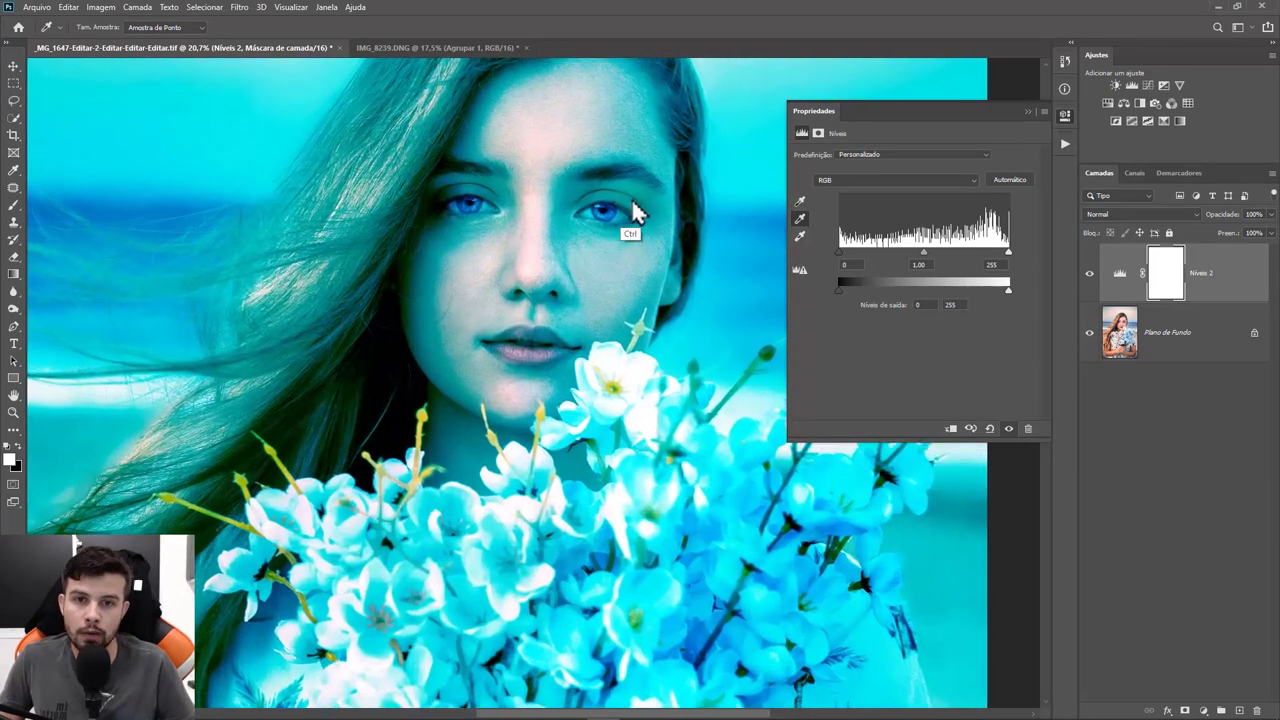
left_click(588, 206)
left_click(582, 168)
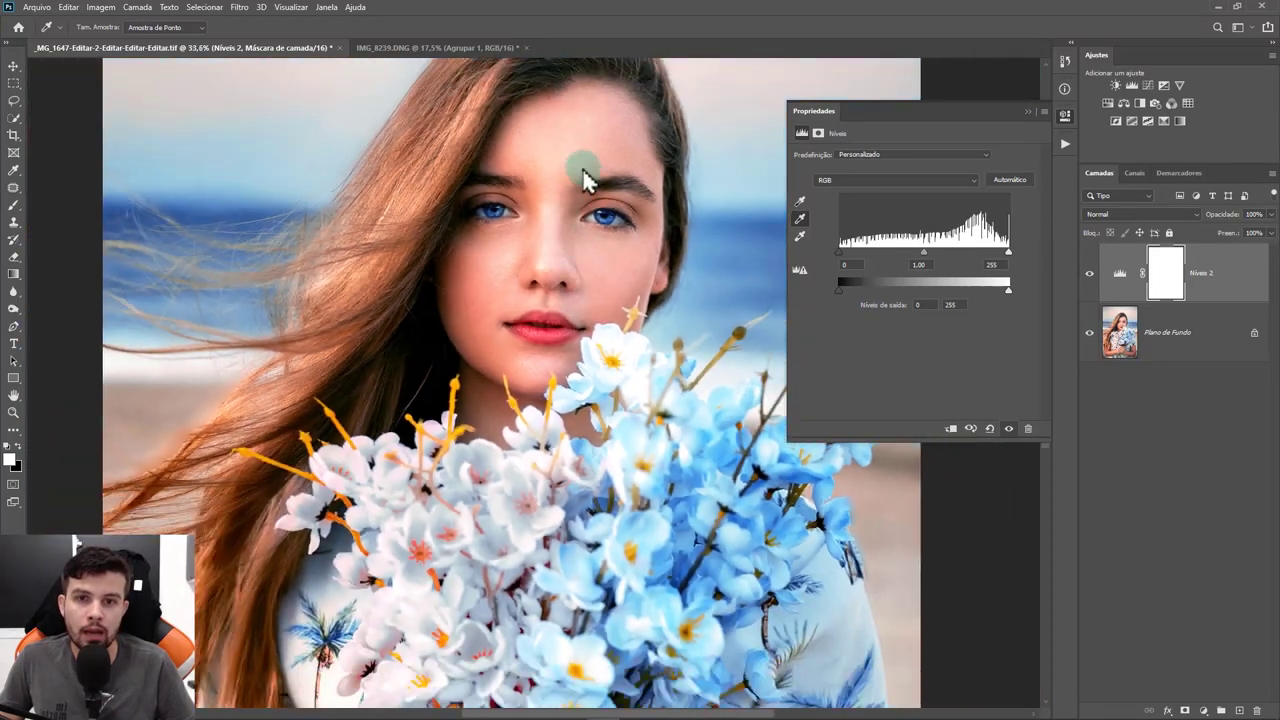
left_click(610, 220)
left_click(563, 148)
left_click(610, 222)
left_click(604, 184)
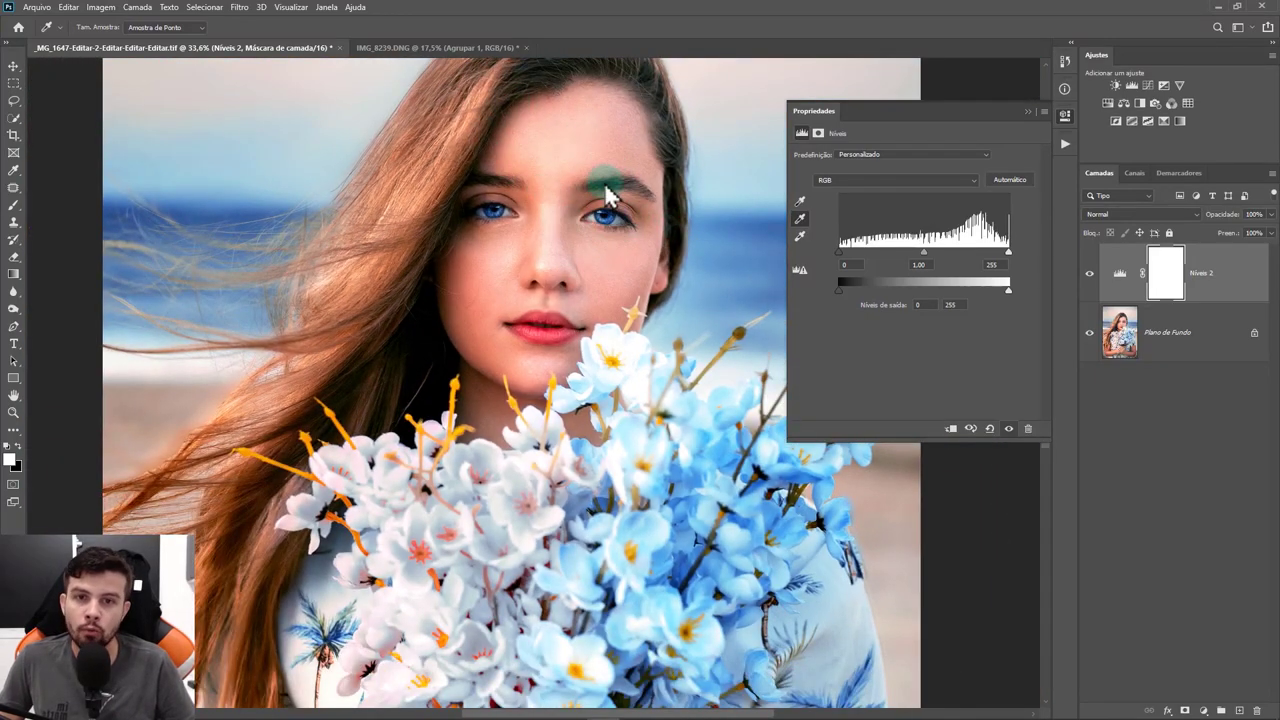
left_click(612, 226)
Resample the gray point on the model's right eye to clear the cyan cast, then fit the photo
scroll(625, 215, "up", 2)
left_click(580, 228)
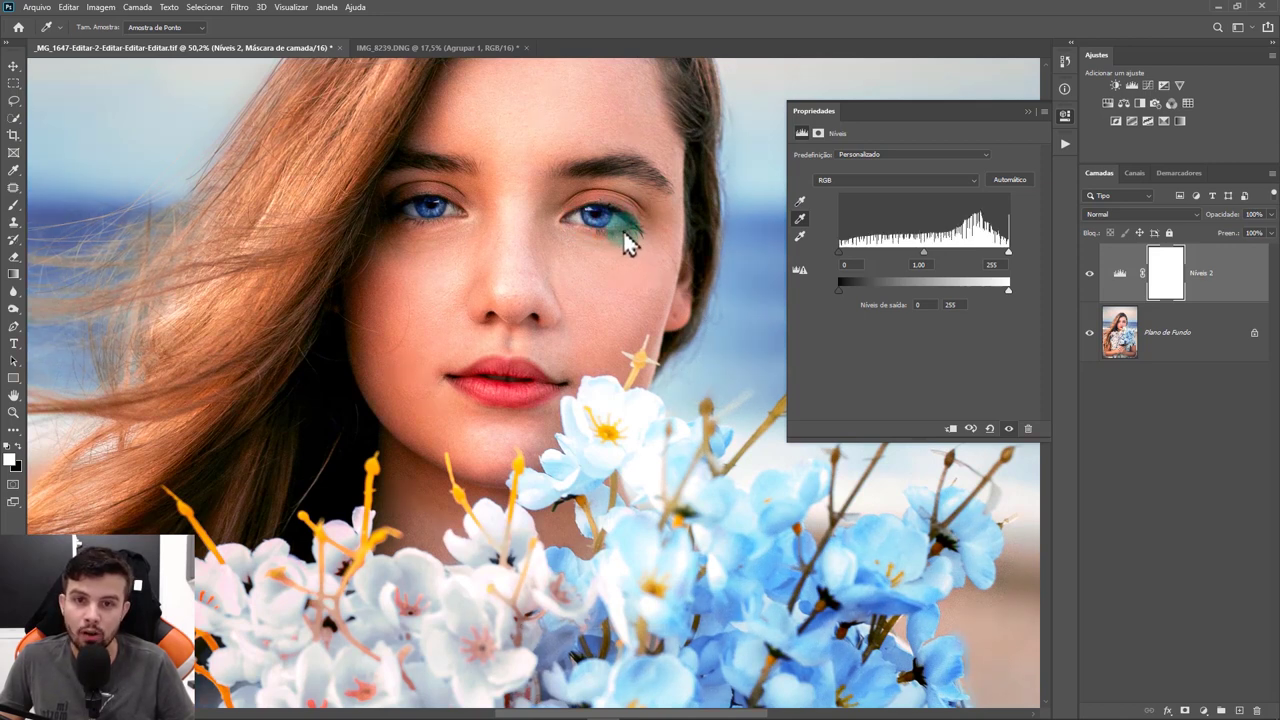
scroll(551, 248, "down", 2)
scroll(551, 248, "down", 2)
left_click(582, 260)
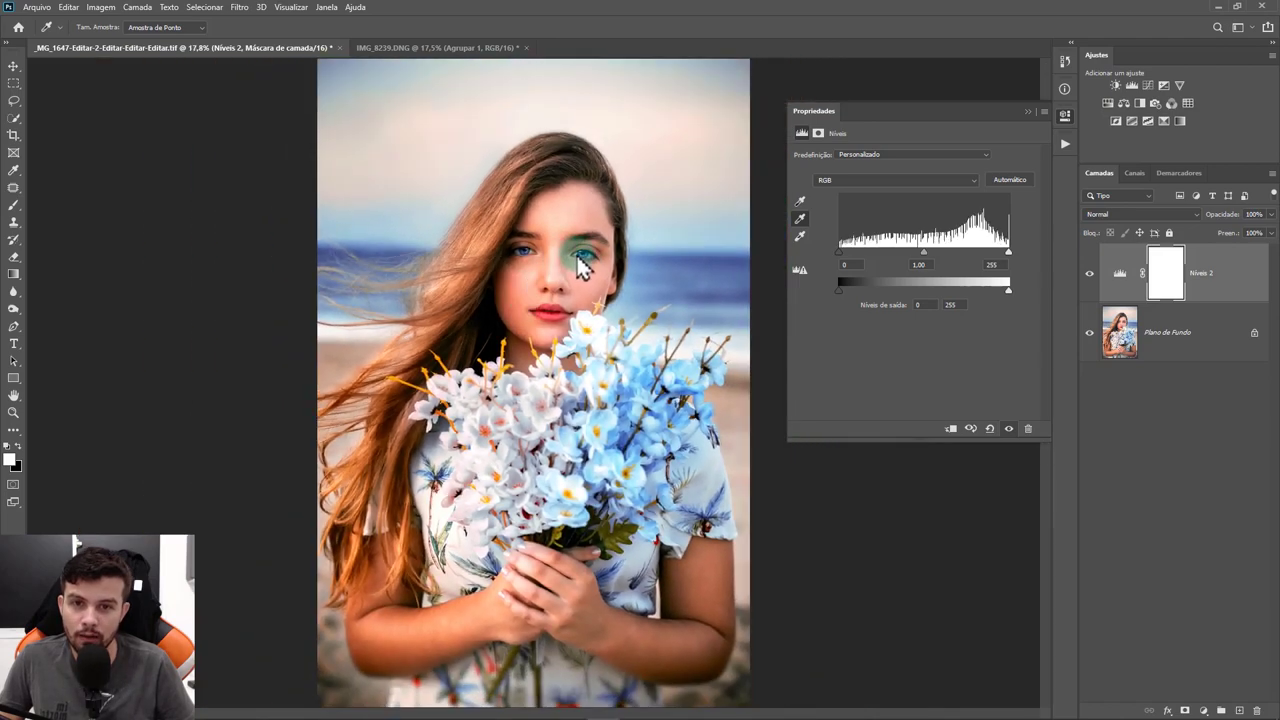
scroll(594, 268, "up", 3)
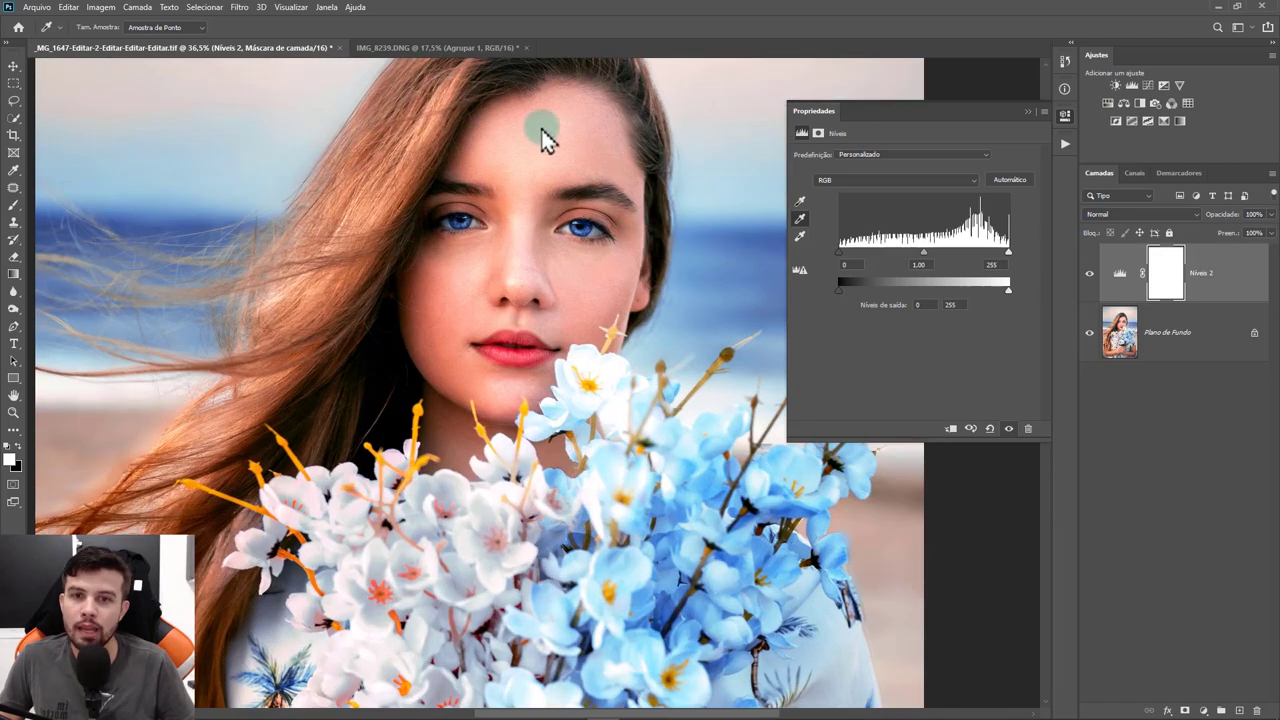
scroll(615, 245, "up", 1)
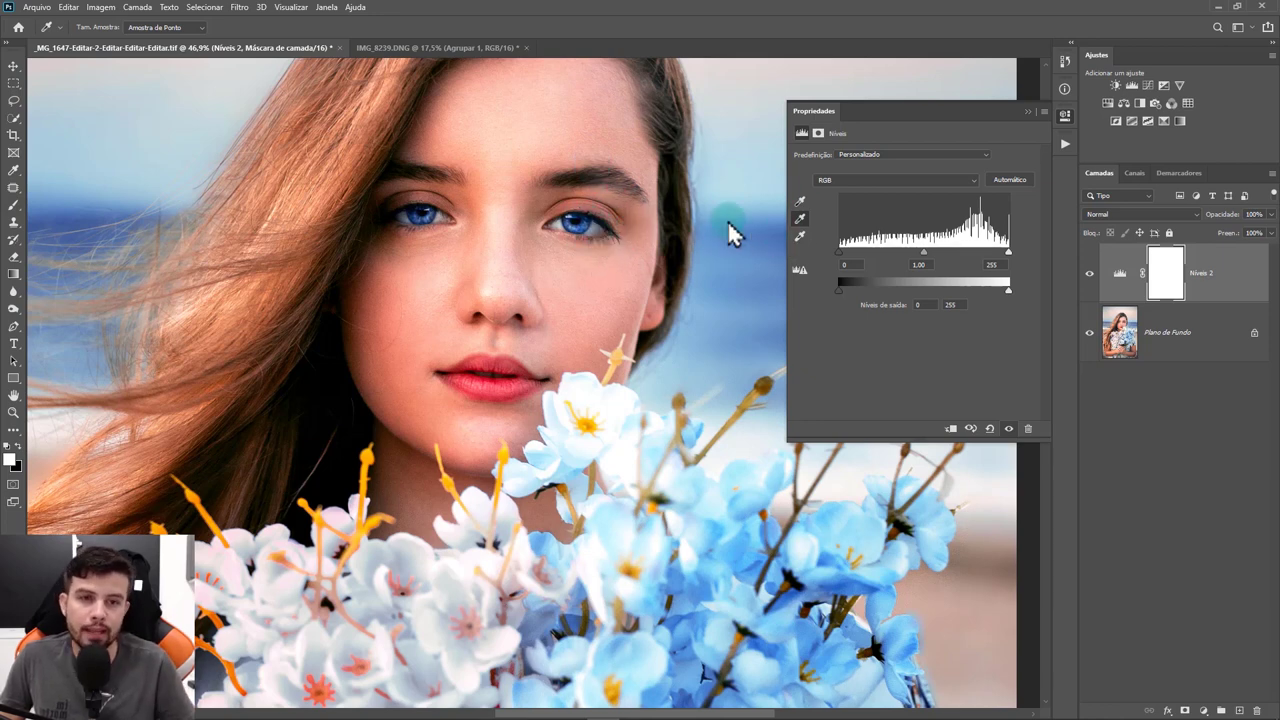
key("ctrl+0")
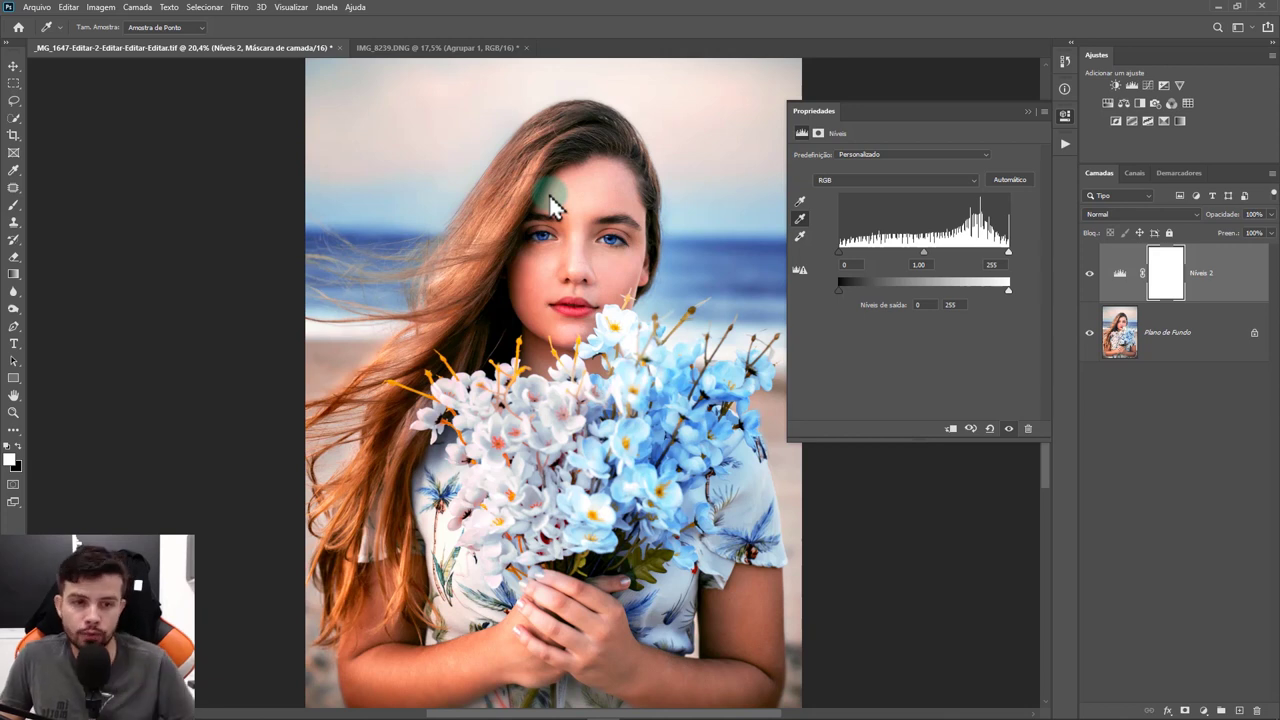
Reset Levels, set black input 15 and white input 248, then close the Properties panel
left_click(990, 428)
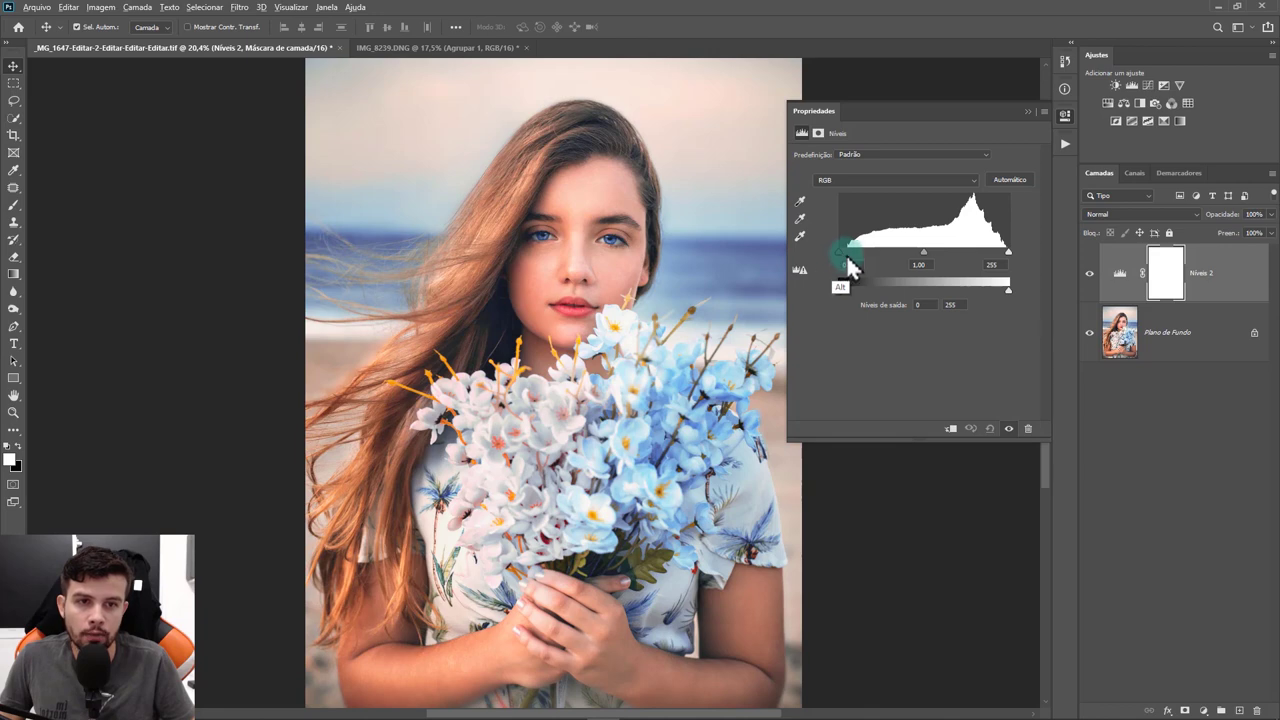
left_click_drag(848, 258, 865, 257)
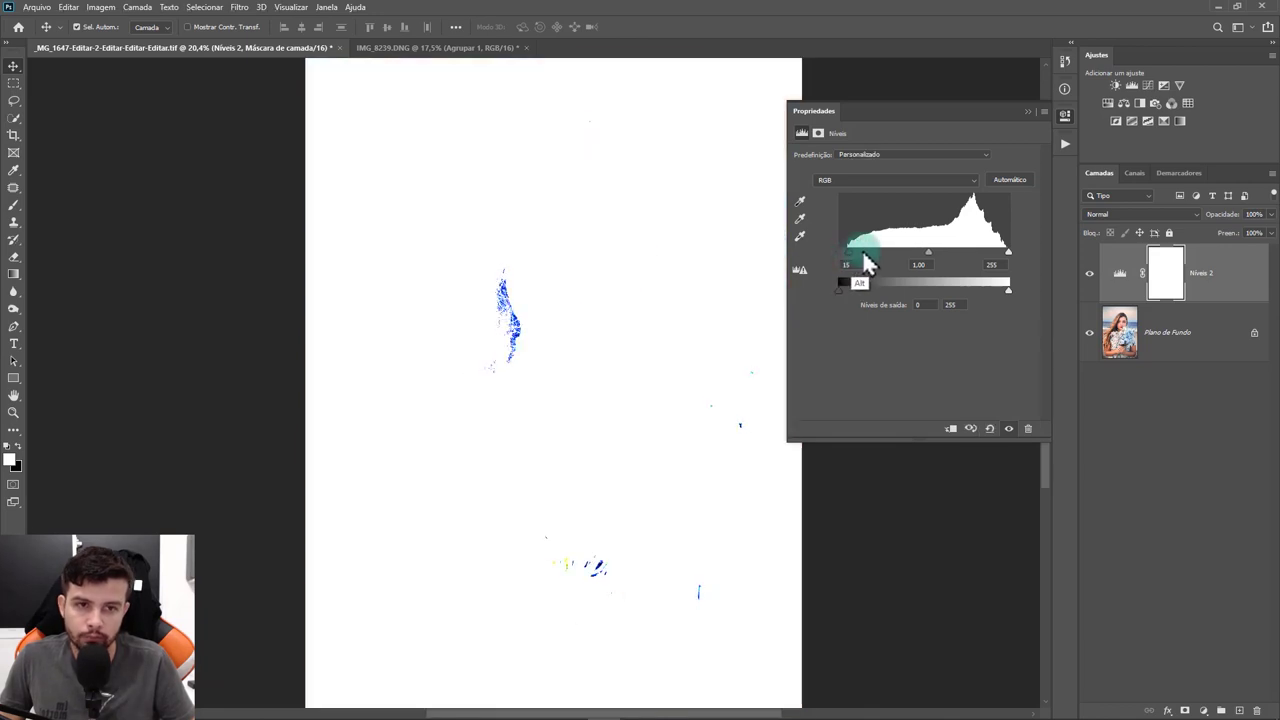
left_click_drag(1006, 252, 1016, 258)
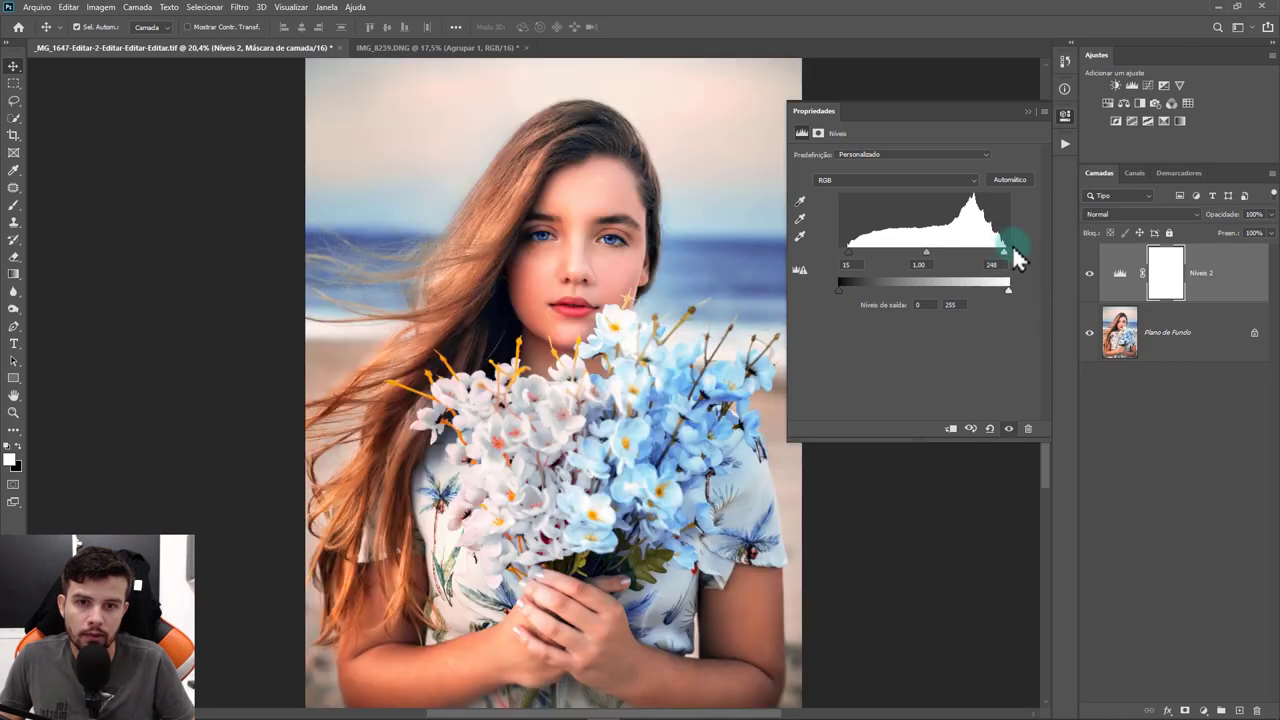
left_click(1027, 112)
Hide and re-show the Níveis 2 levels layer to compare the portrait's contrast
left_click(1090, 278)
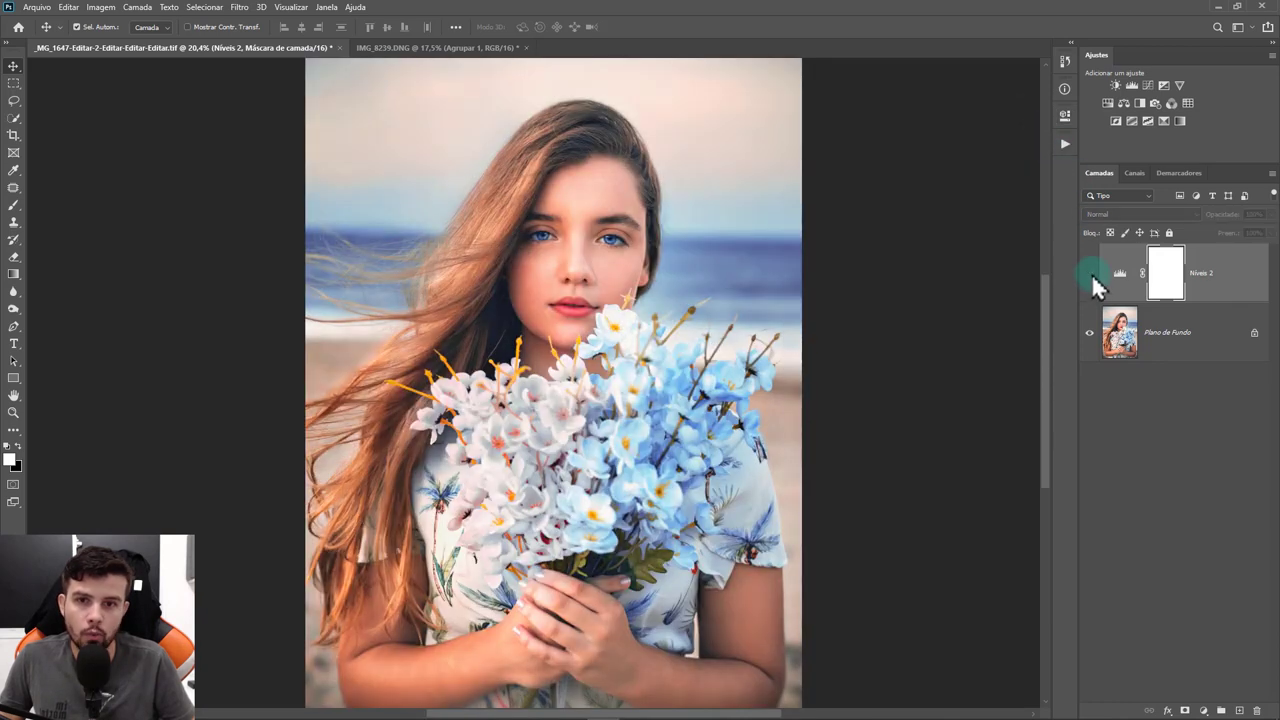
left_click(1090, 274)
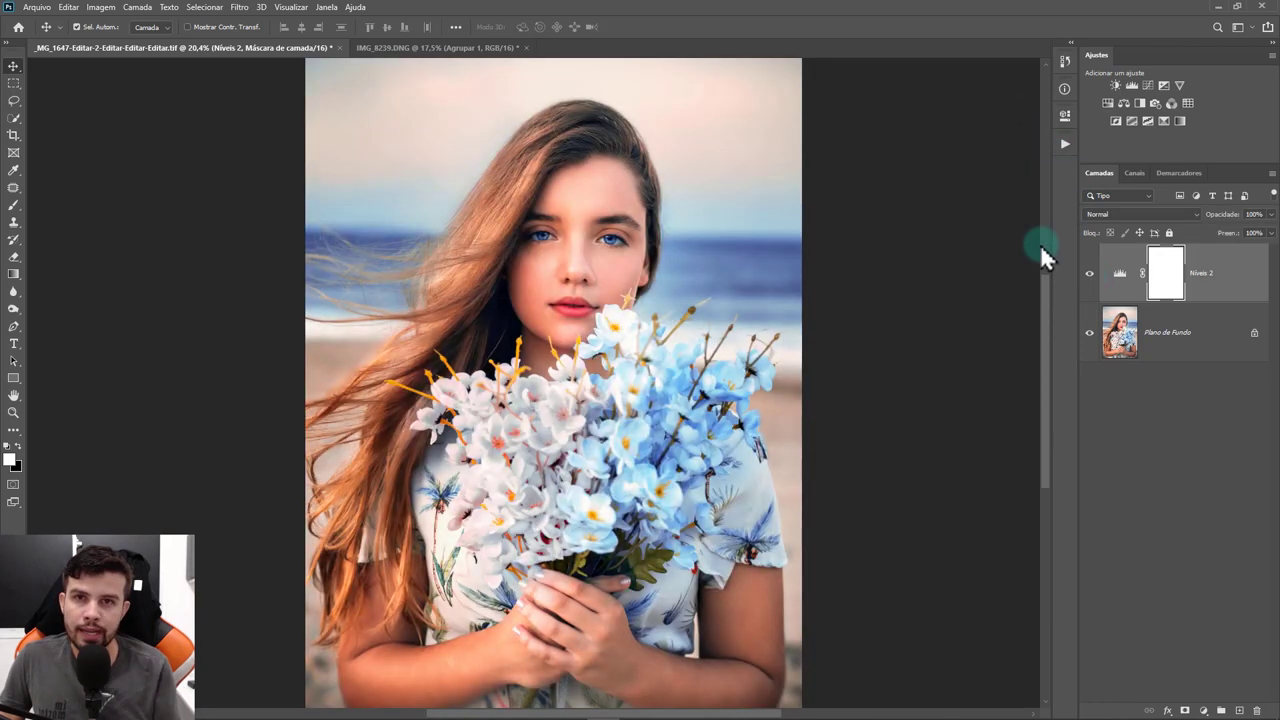